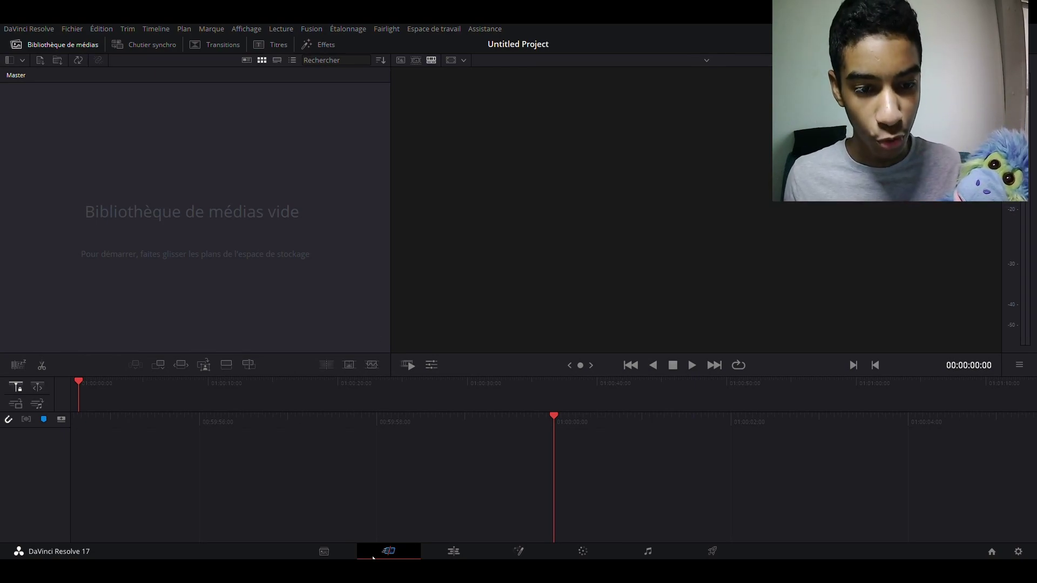
Step: Open the Media page and look through its metadata, inspector, capture and embedded audio views
{"action": "left_click", "coordinate": [325, 550]}
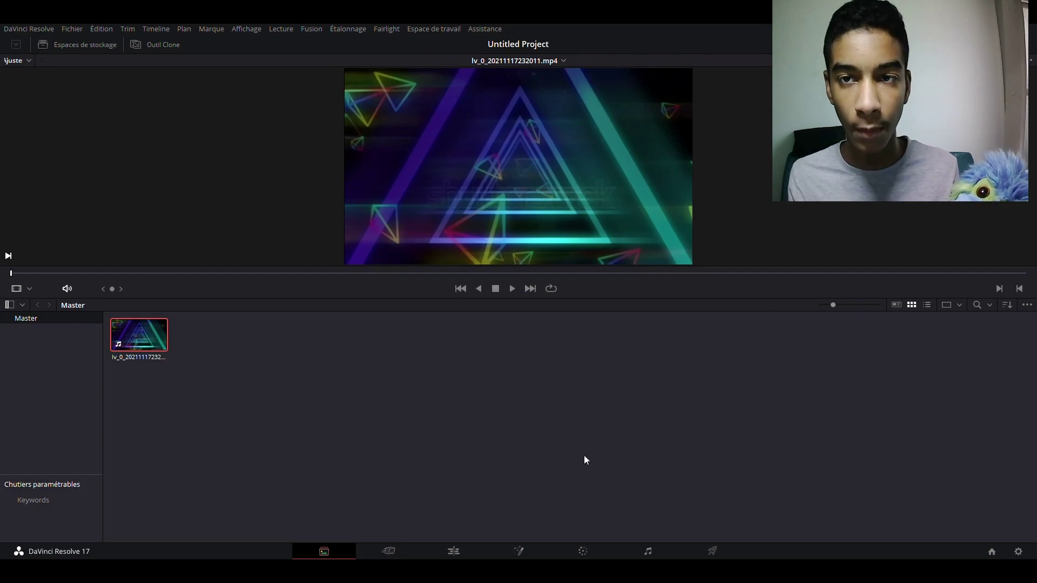
{"action": "left_click", "coordinate": [381, 434]}
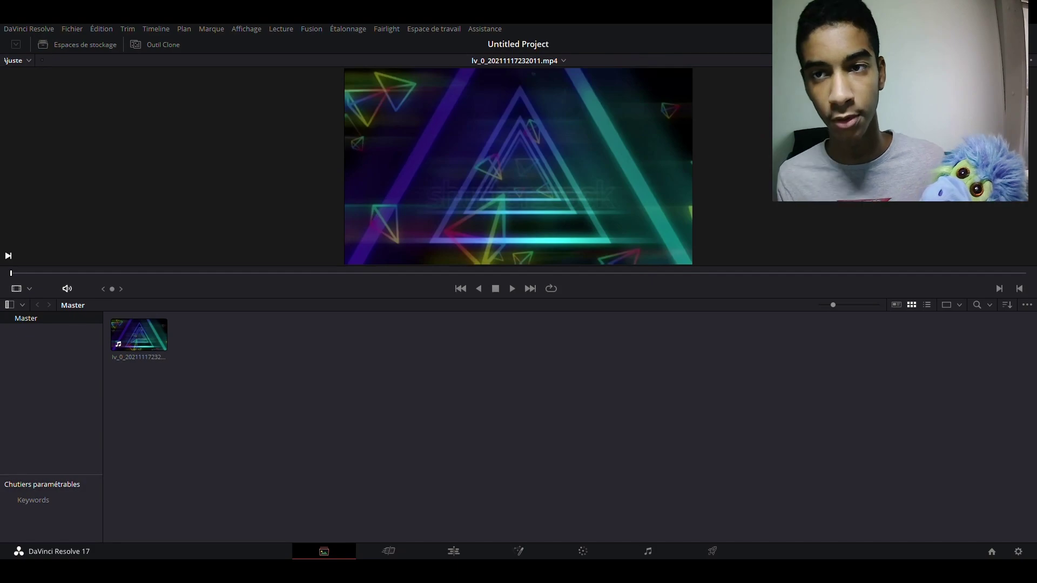
{"action": "left_click", "coordinate": [794, 44]}
{"action": "left_click", "coordinate": [845, 44]}
{"action": "left_click", "coordinate": [940, 43]}
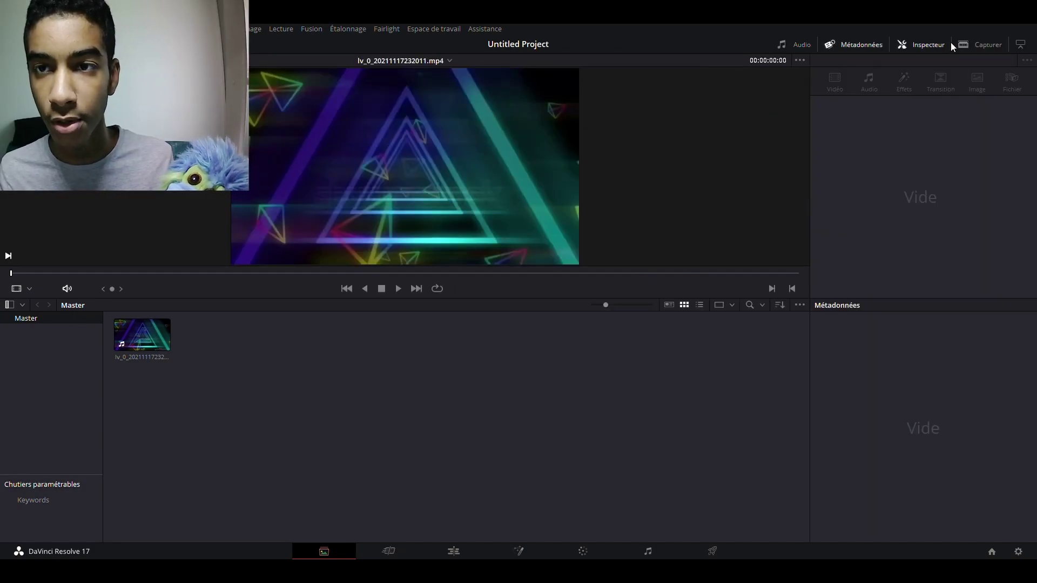
{"action": "left_click", "coordinate": [978, 46]}
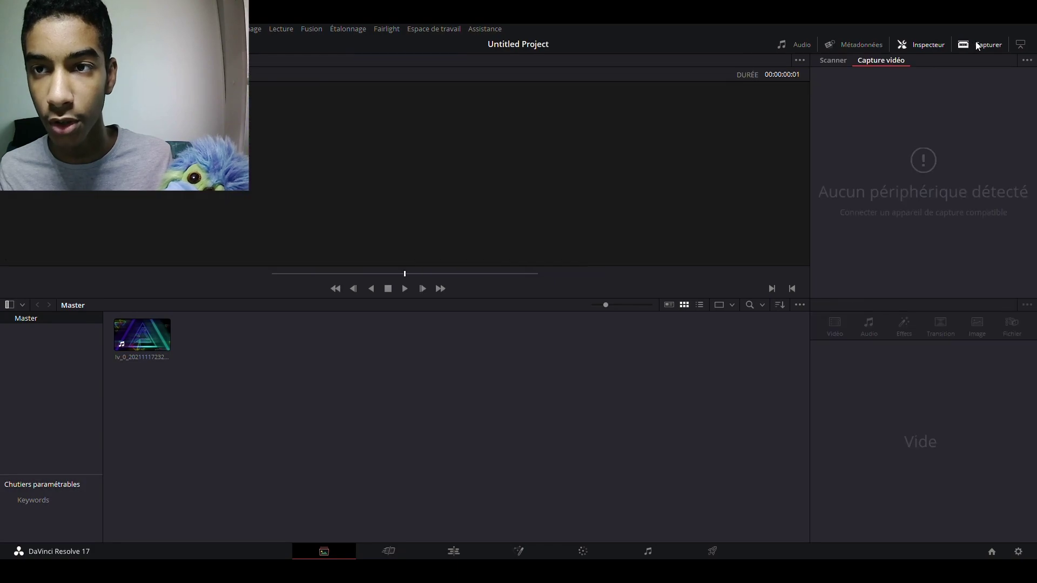
{"action": "left_click", "coordinate": [799, 44]}
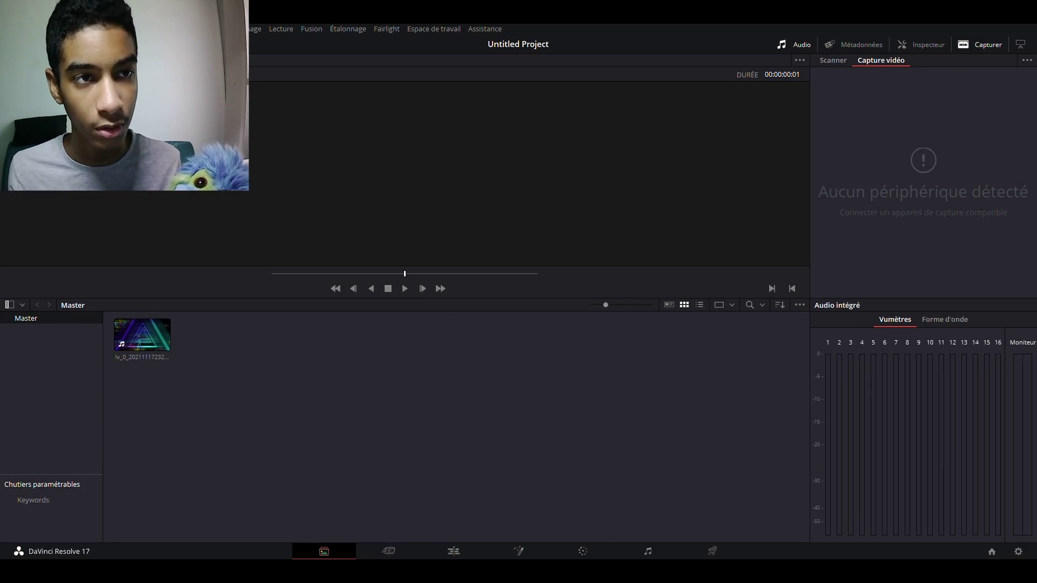
Step: On the Cut page, look through the sync bin, the media pool, the video transitions and the title presets
{"action": "left_click", "coordinate": [388, 550]}
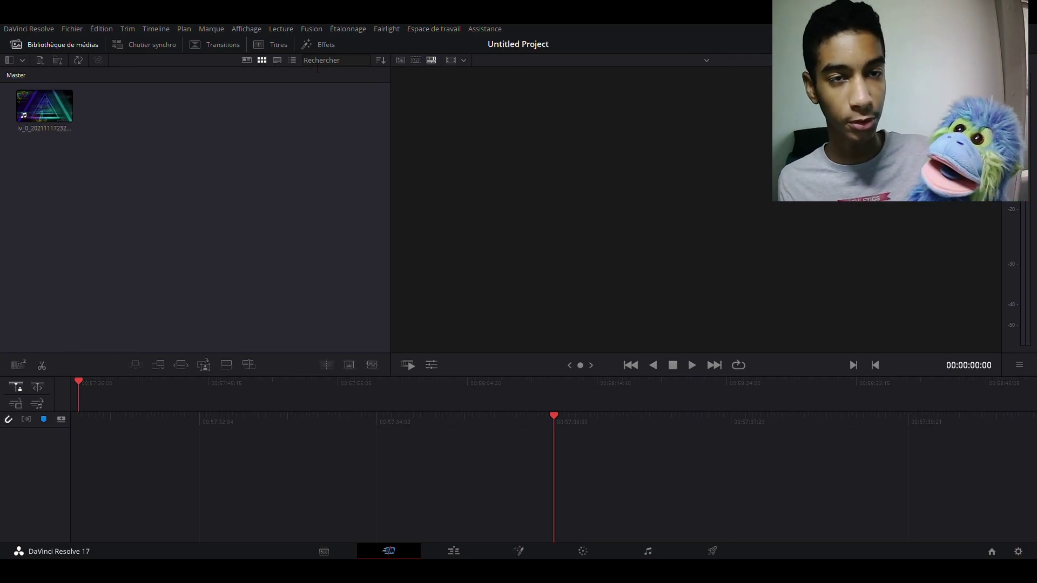
{"action": "left_click", "coordinate": [140, 47]}
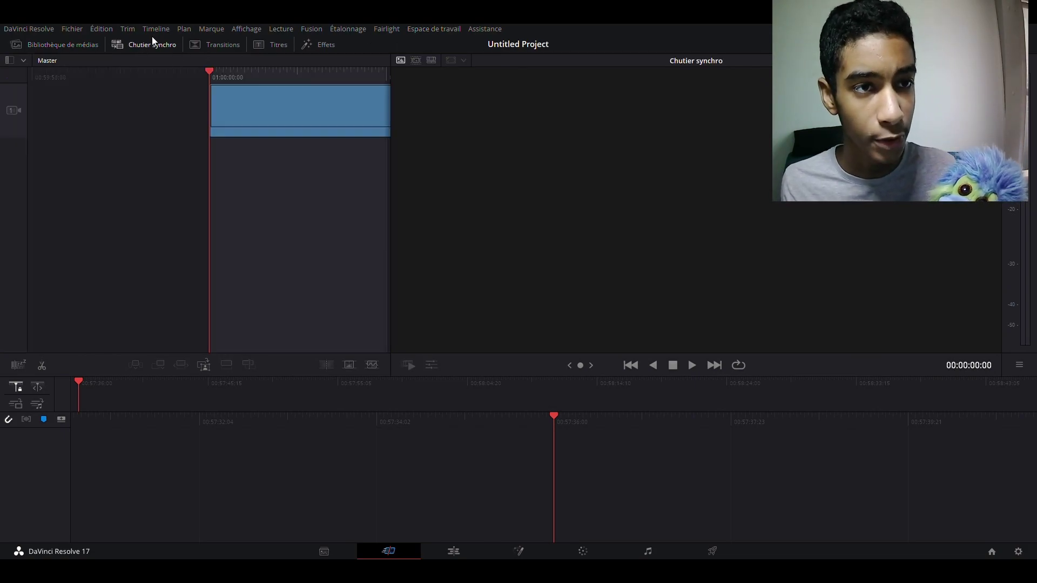
{"action": "left_click", "coordinate": [62, 45]}
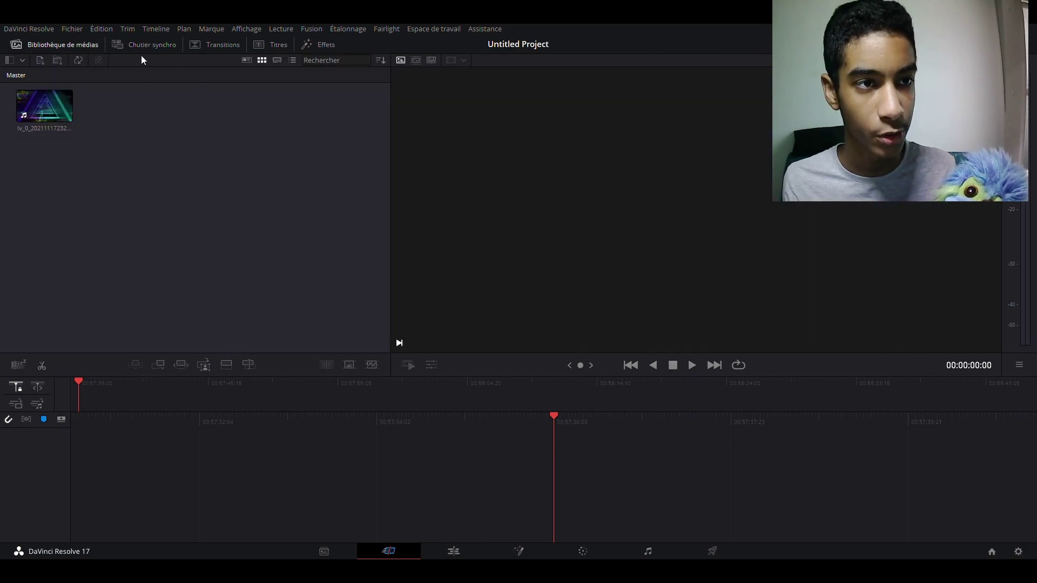
{"action": "left_click", "coordinate": [213, 44]}
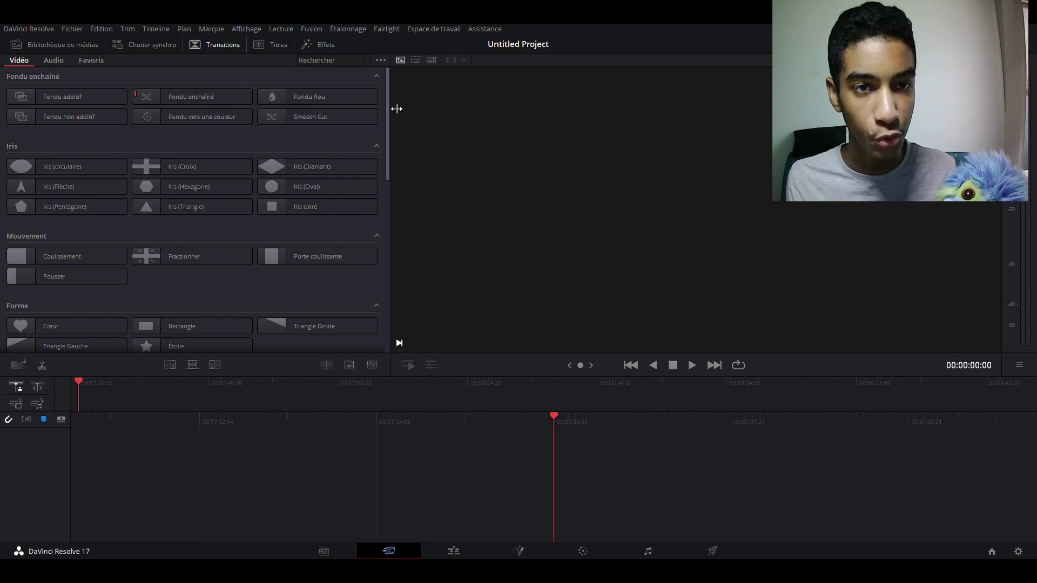
{"action": "left_click_drag", "start_coordinate": [388, 109], "coordinate": [375, 125]}
{"action": "left_click", "coordinate": [278, 45]}
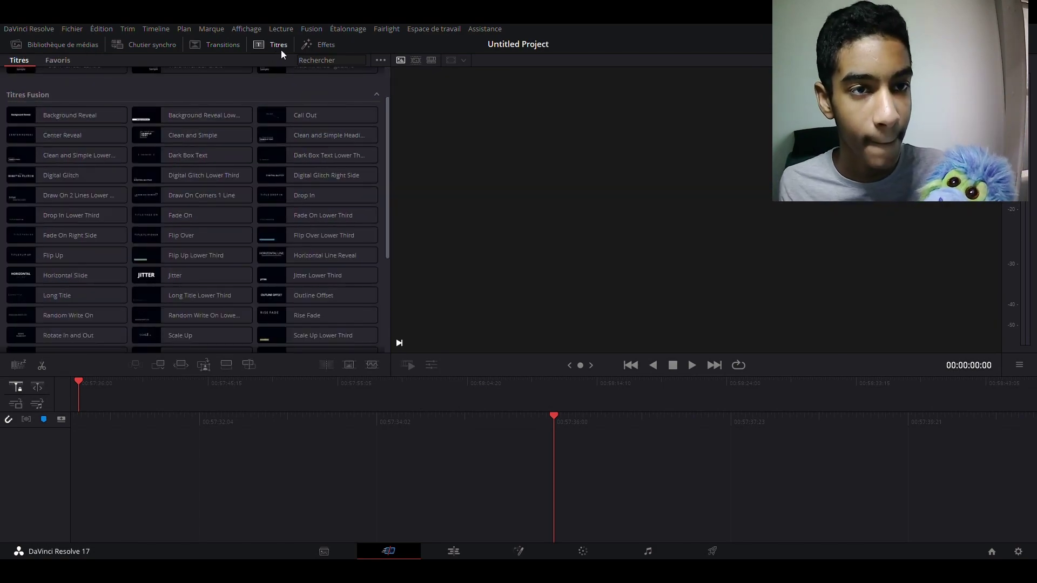
{"action": "left_click_drag", "start_coordinate": [386, 167], "coordinate": [385, 73]}
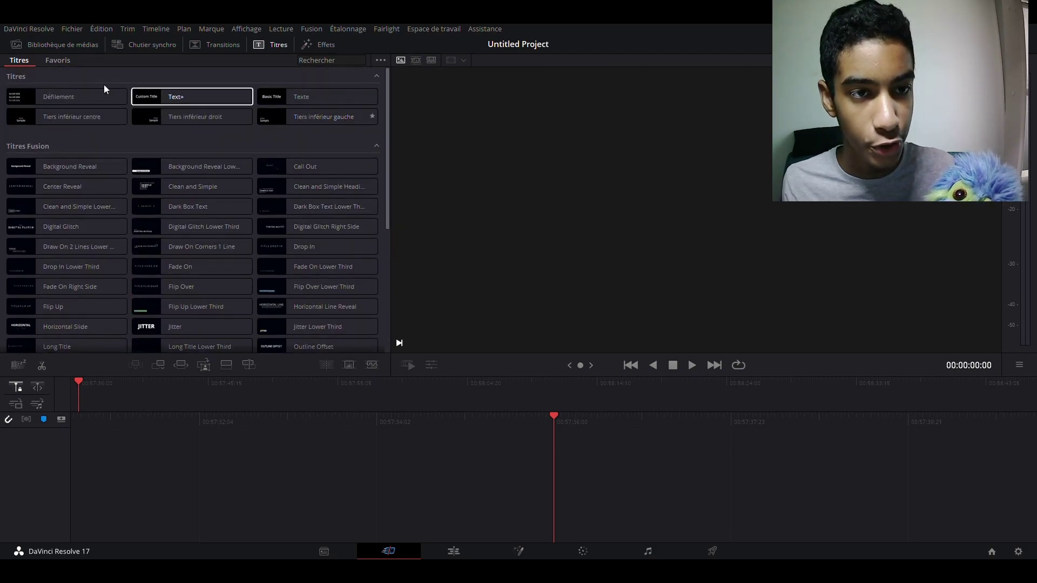
Step: Place the clip lv_0_20211117232011.mp4 from the media pool at the start of the empty timeline
{"action": "left_click", "coordinate": [81, 47]}
{"action": "left_click_drag", "start_coordinate": [39, 97], "coordinate": [553, 486]}
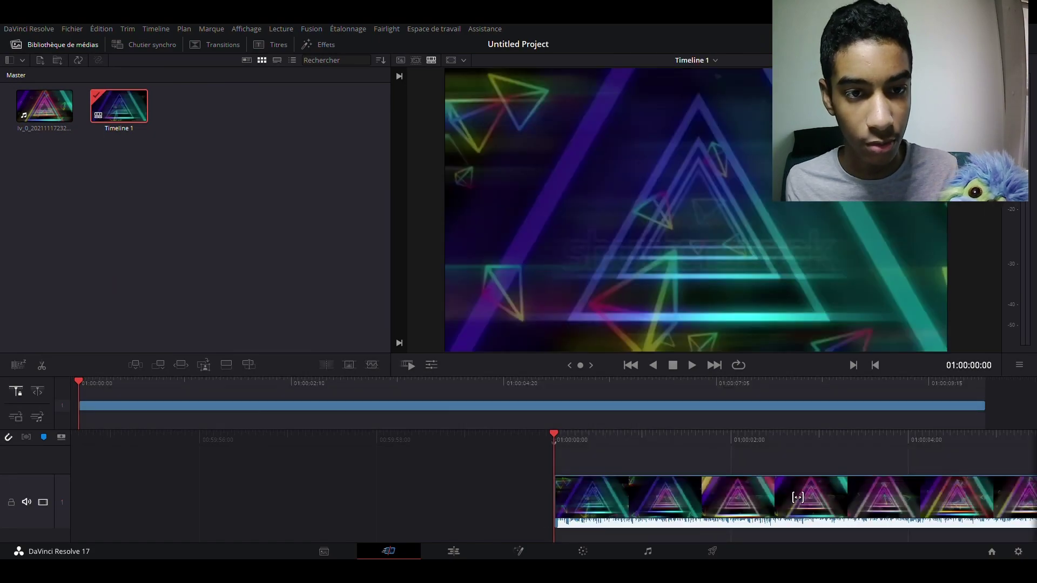
Step: Try out the basic Texte title above the clip at the start of the timeline and delete it again
{"action": "left_click", "coordinate": [270, 45]}
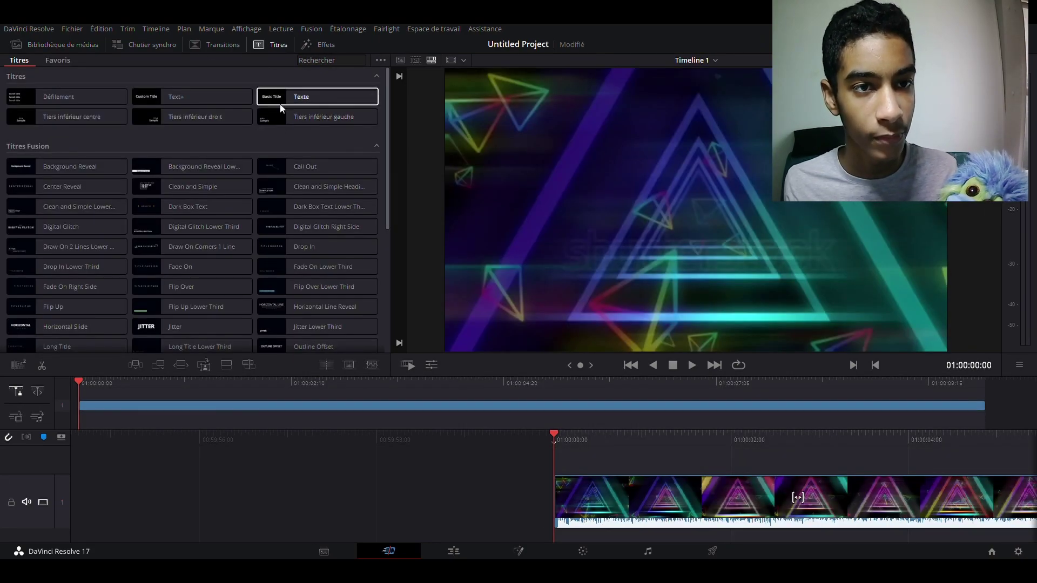
{"action": "left_click_drag", "start_coordinate": [284, 102], "coordinate": [560, 452]}
{"action": "left_click", "coordinate": [660, 212]}
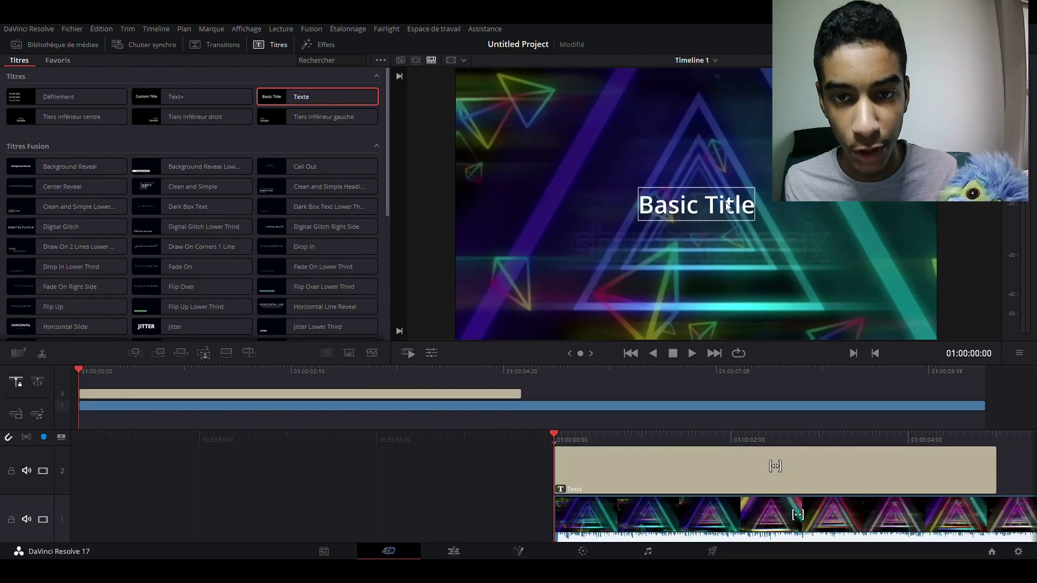
{"action": "left_click", "coordinate": [740, 475]}
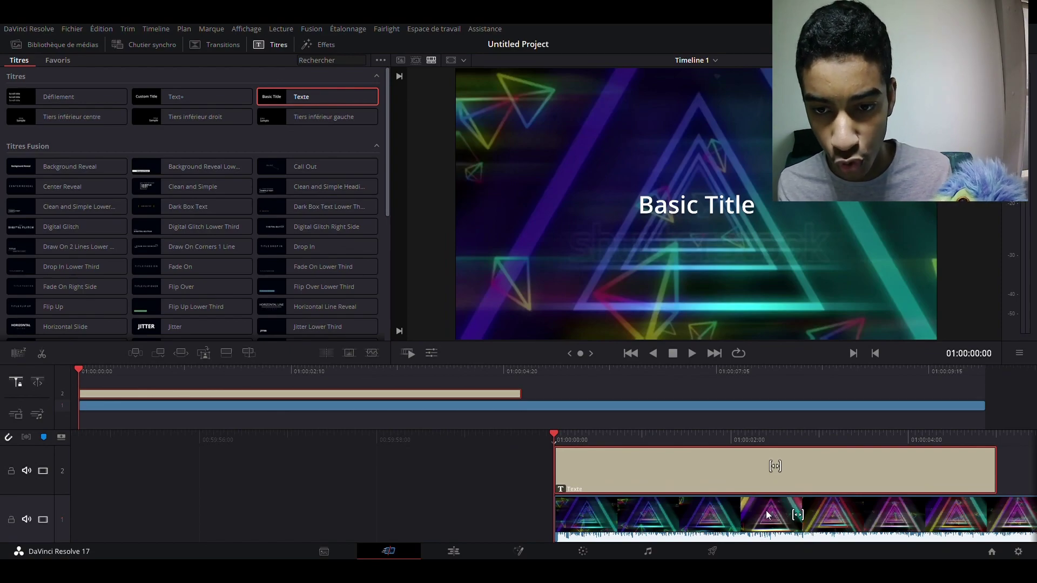
{"action": "key", "text": "Delete"}
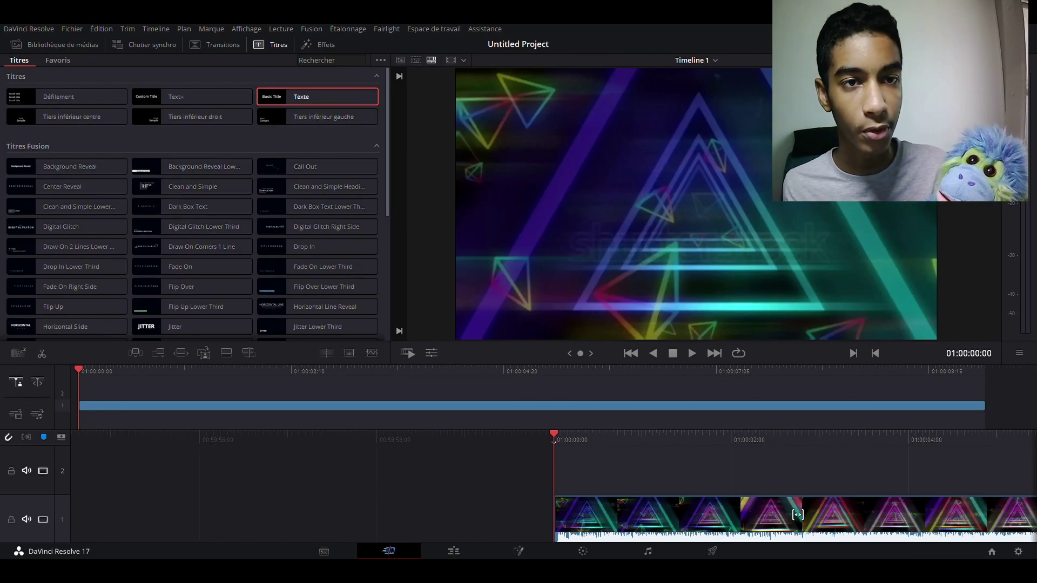
Step: Browse the available video effects, including the Fusion and ResolveFX Couleur groups
{"action": "left_click", "coordinate": [326, 45]}
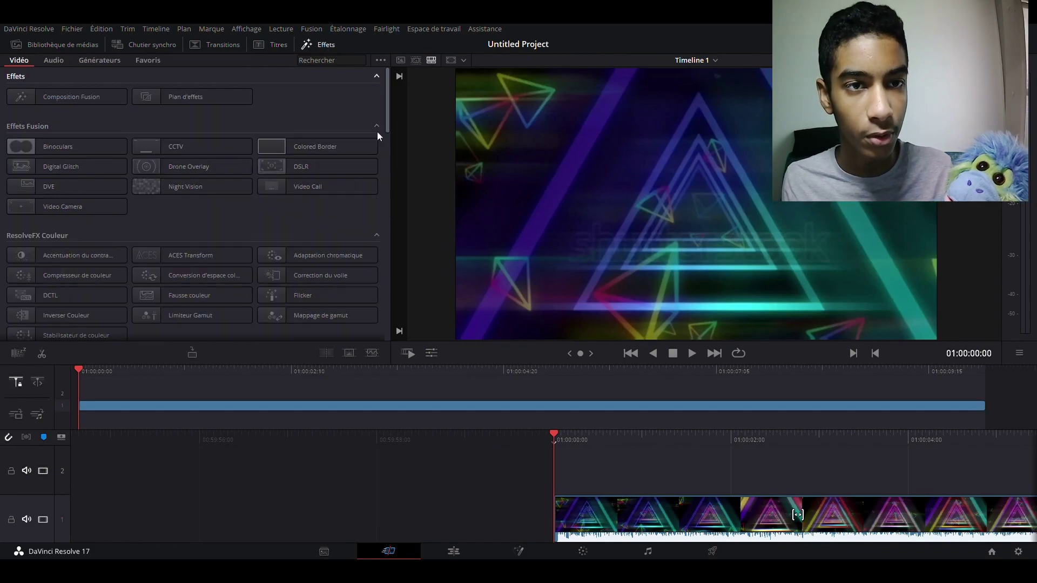
{"action": "mouse_move", "coordinate": [387, 93]}
{"action": "left_mouse_down"}
{"action": "mouse_move", "coordinate": [388, 149]}
{"action": "mouse_move", "coordinate": [370, 103]}
{"action": "left_mouse_up"}
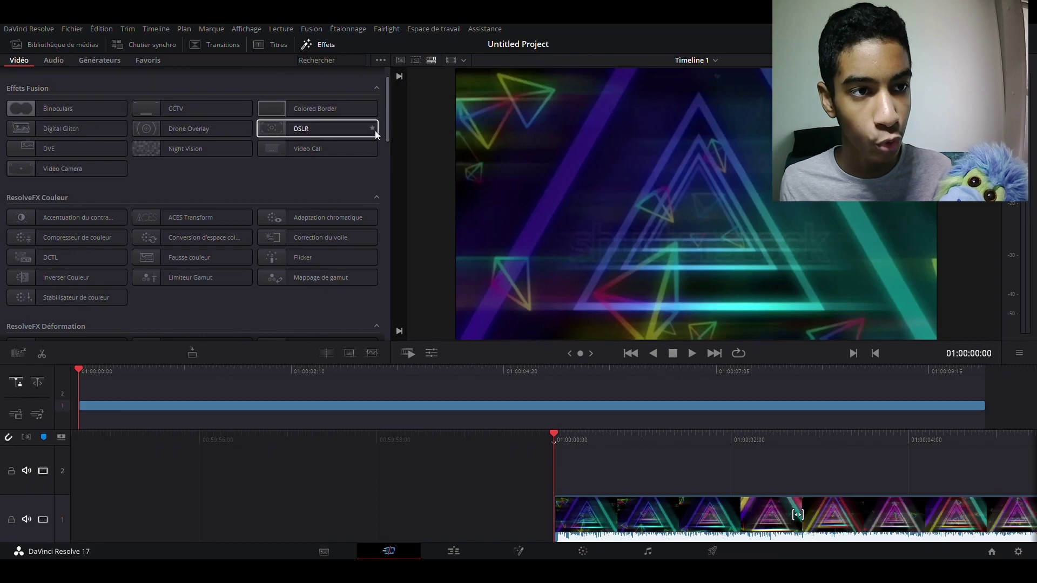
{"action": "scroll", "coordinate": [381, 87], "scroll_direction": "up", "scroll_amount": 2}
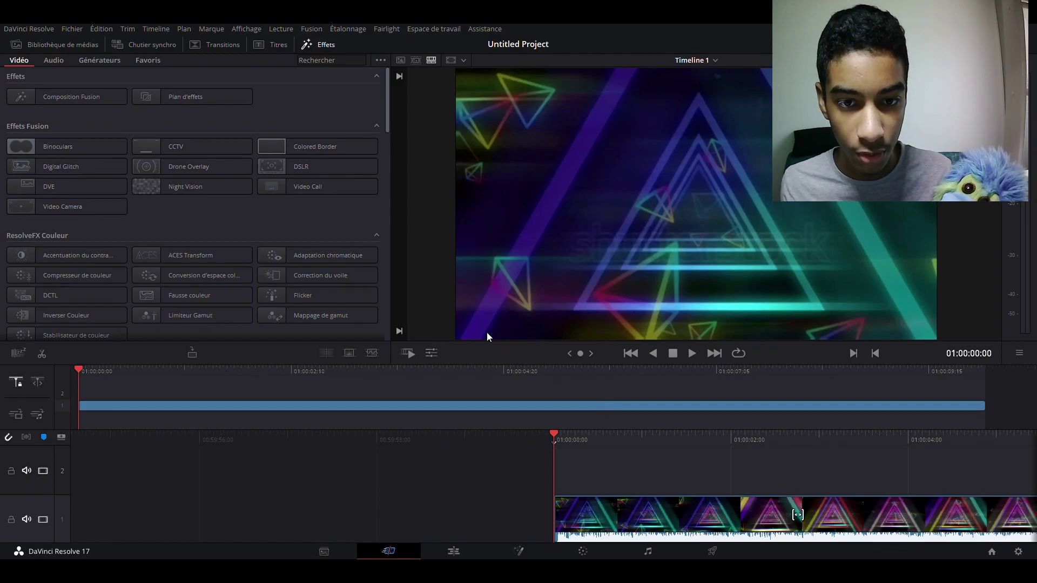
Step: Try placing the Composition Fusion effect on the timeline's video track and delete it again
{"action": "left_click", "coordinate": [171, 93]}
{"action": "left_click_drag", "start_coordinate": [111, 96], "coordinate": [637, 517]}
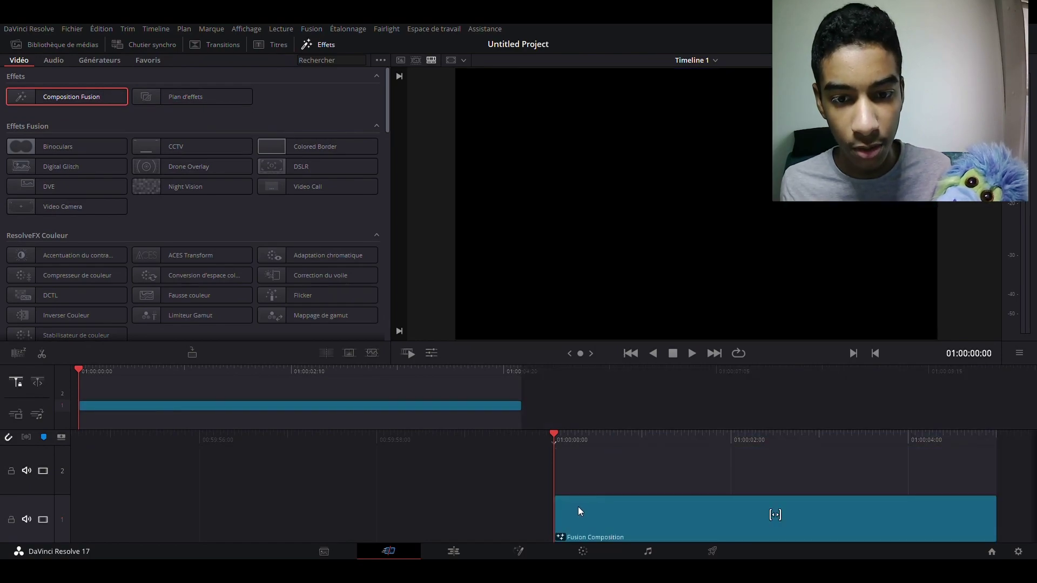
{"action": "left_click", "coordinate": [579, 509]}
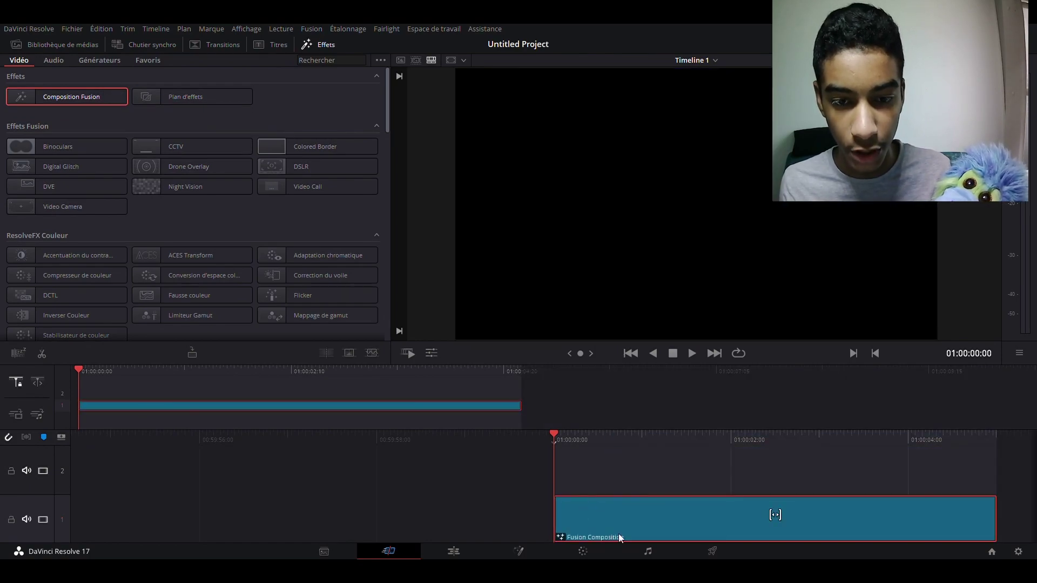
{"action": "key", "text": "Delete"}
Step: Put the clip lv_0_20211117232011.mp4 back at the start of the emptied timeline
{"action": "left_click", "coordinate": [57, 45]}
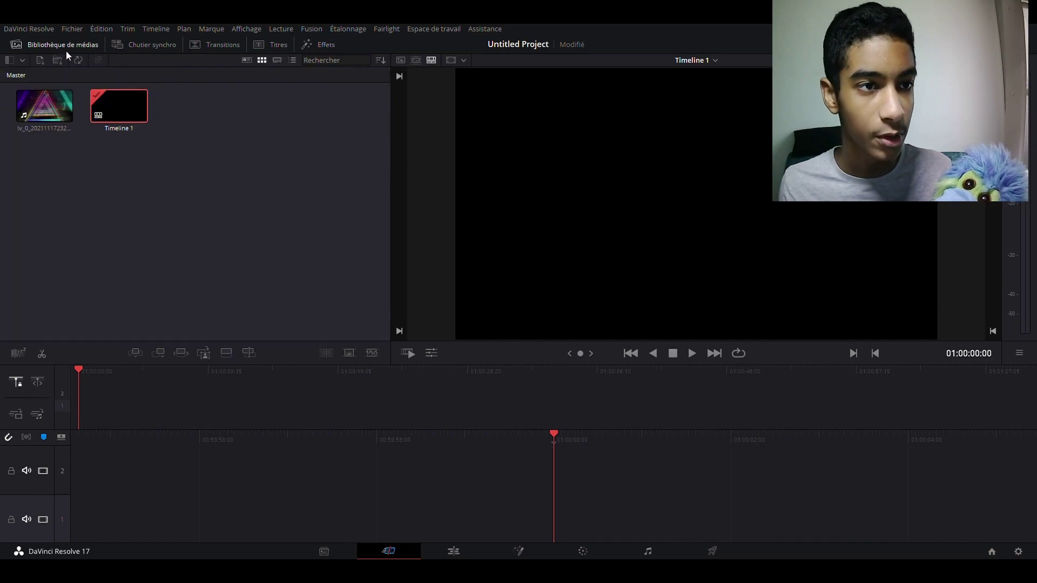
{"action": "left_click_drag", "start_coordinate": [52, 104], "coordinate": [582, 473]}
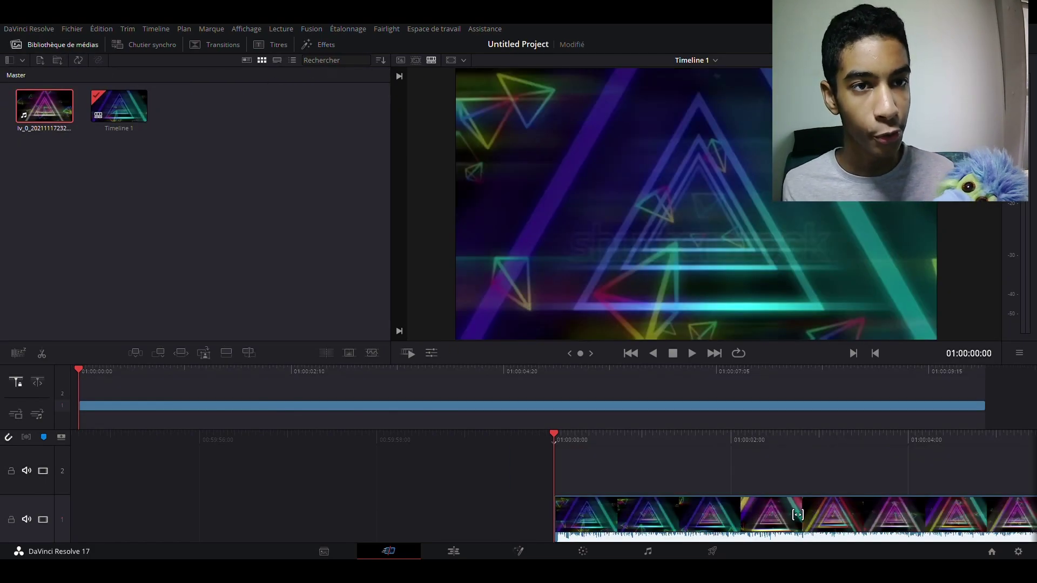
Step: Compare the media pool's metadata and filmstrip displays and return it to thumbnail display
{"action": "left_click", "coordinate": [247, 60]}
{"action": "left_click", "coordinate": [275, 60]}
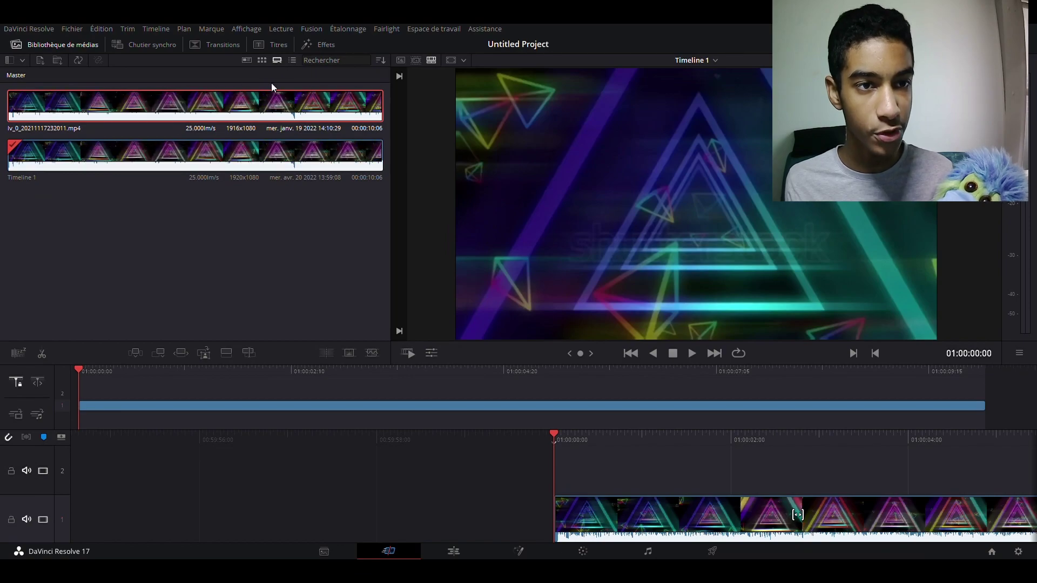
{"action": "left_click", "coordinate": [251, 61]}
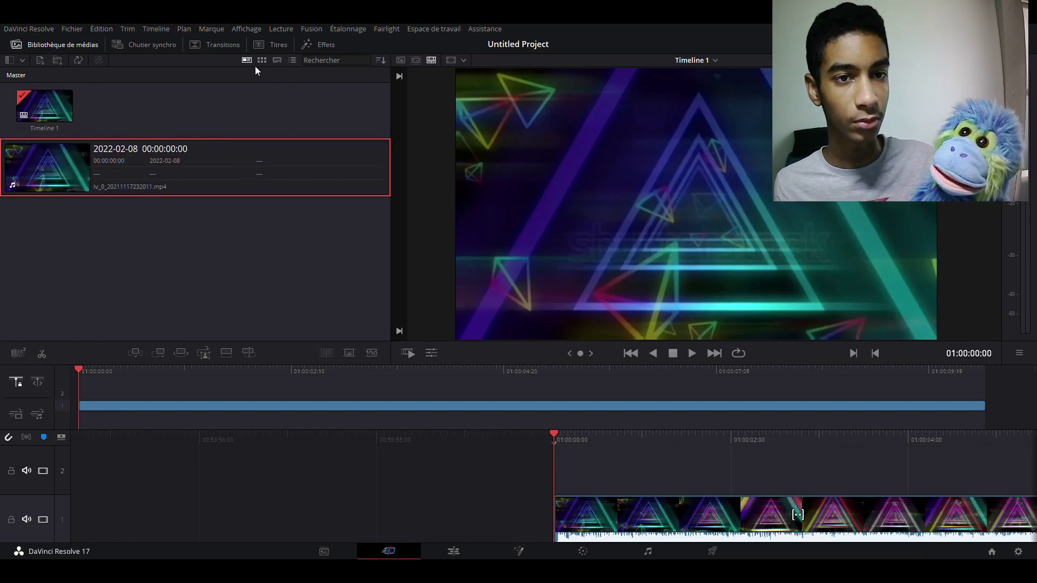
{"action": "left_click", "coordinate": [260, 63]}
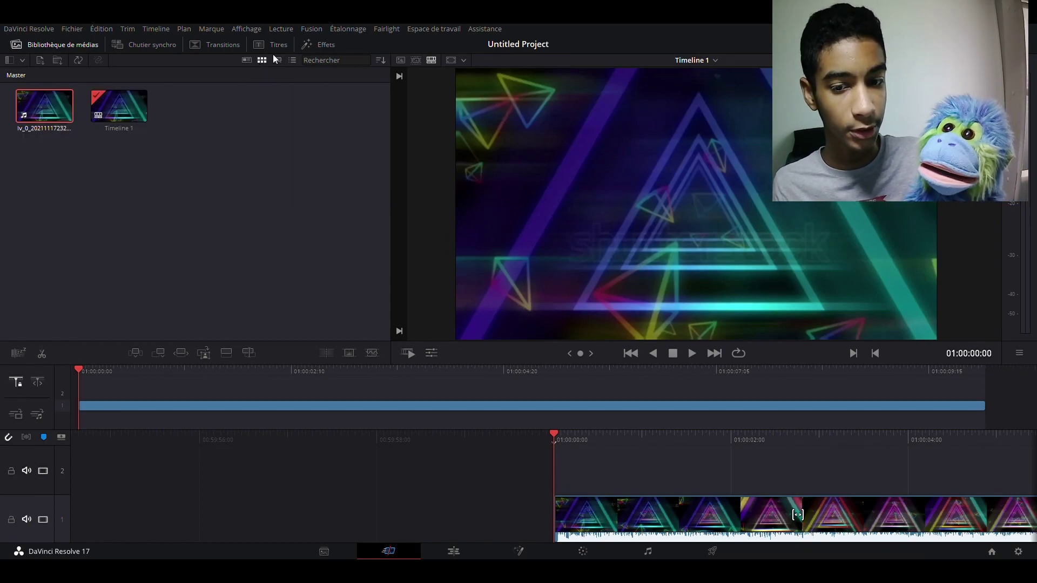
Step: Compare the viewer's source tape and source clip modes and return it to the timeline view
{"action": "left_click", "coordinate": [414, 61]}
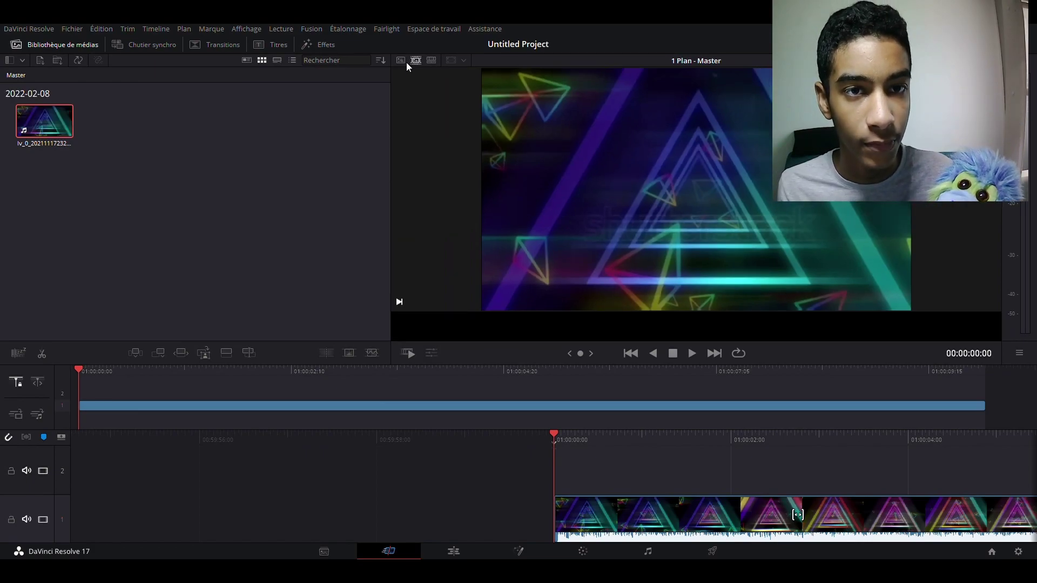
{"action": "left_click", "coordinate": [402, 61]}
{"action": "left_click", "coordinate": [431, 60]}
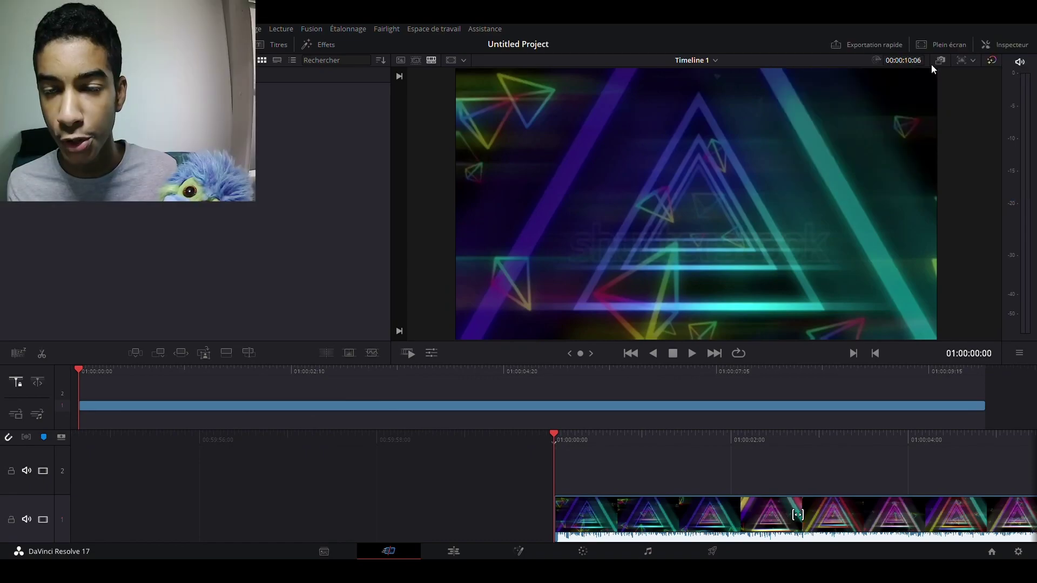
Step: Show the media pool clip's properties in the Inspector and expand its dynamic zoom settings
{"action": "left_click", "coordinate": [1006, 43]}
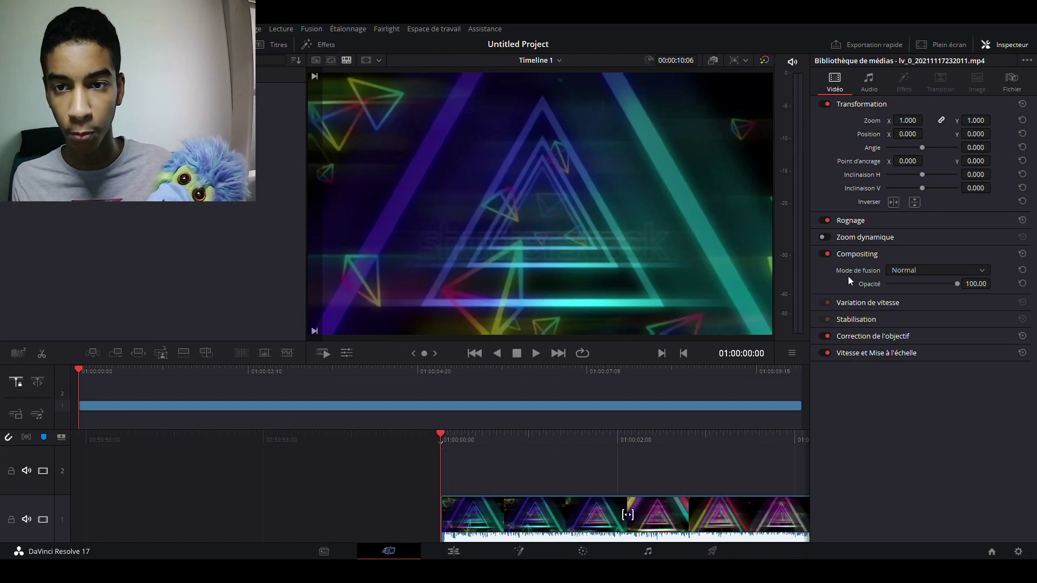
{"action": "left_click", "coordinate": [829, 242]}
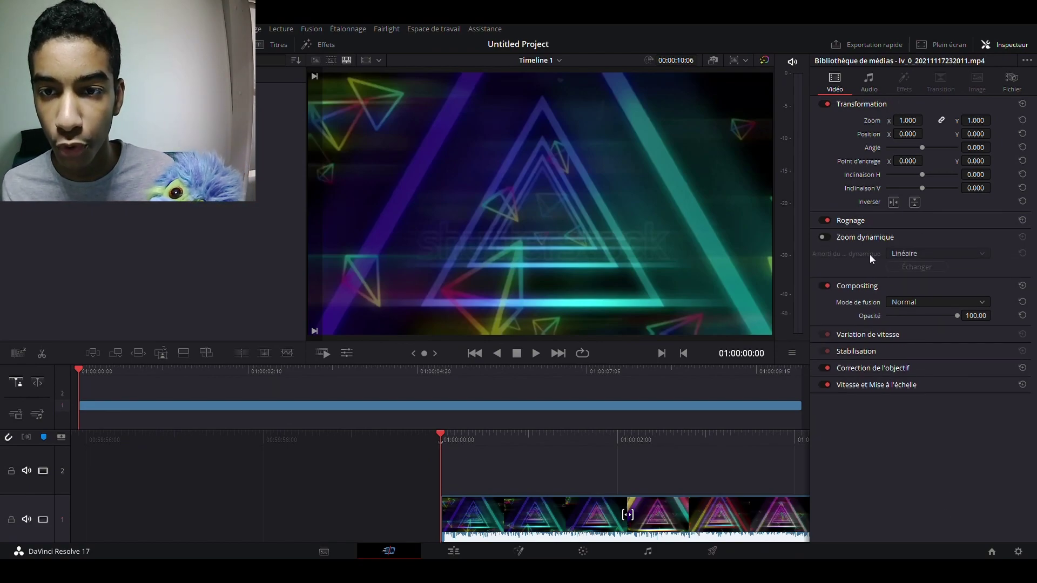
{"action": "left_click", "coordinate": [823, 238]}
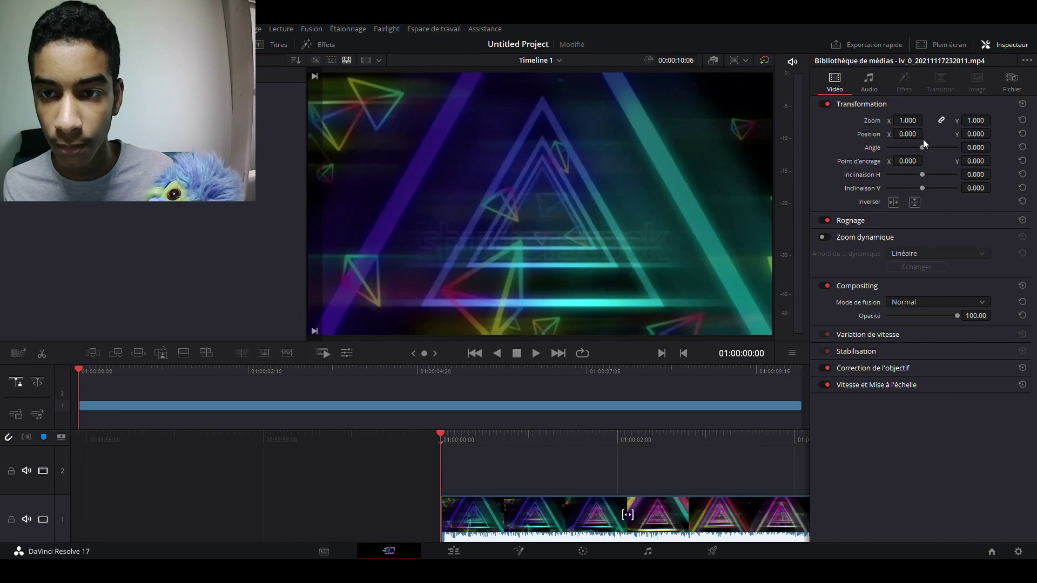
Step: Set the media pool clip's zoom to 0.230 and its X position to 27
{"action": "left_click_drag", "start_coordinate": [920, 121], "coordinate": [926, 120]}
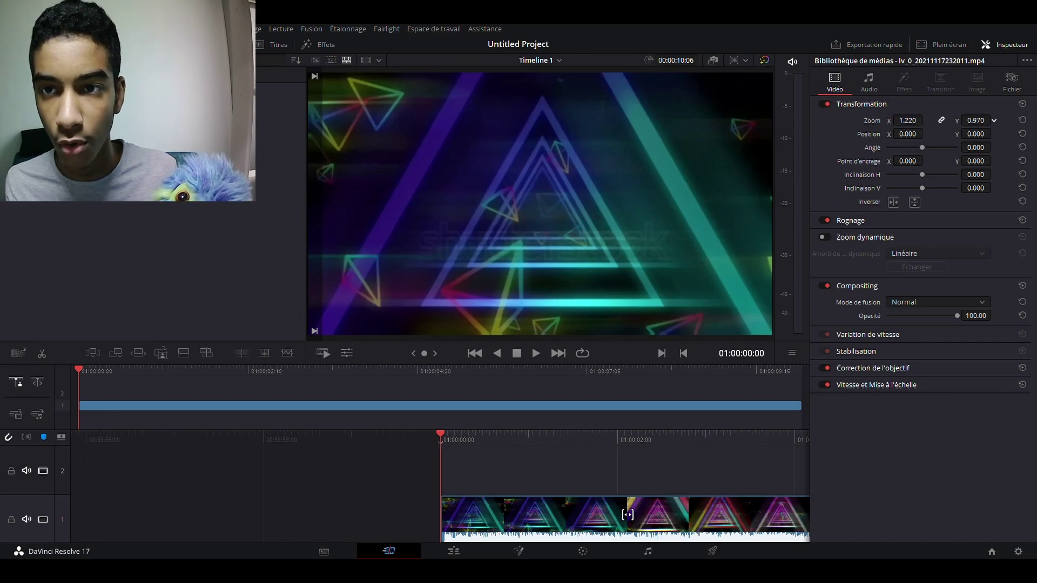
{"action": "left_click_drag", "start_coordinate": [926, 133], "coordinate": [917, 143]}
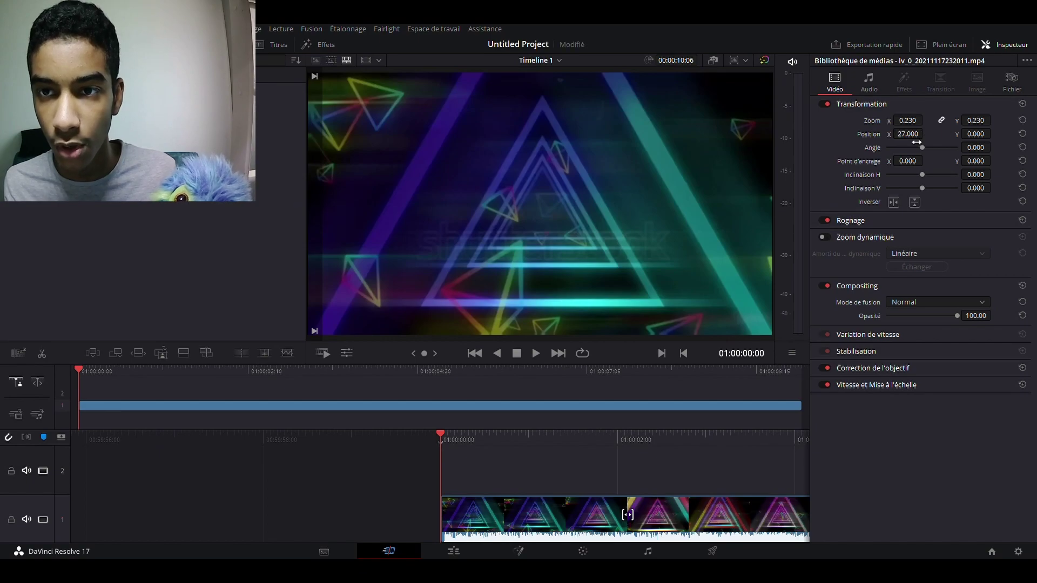
Step: Advance the playhead to 01:00:00:04 and set the timeline clip's zoom to 1.610 and its Y position to 36
{"action": "left_click", "coordinate": [758, 301]}
{"action": "key", "text": "Right"}
{"action": "key", "text": "Right"}
{"action": "key", "text": "Right"}
{"action": "key", "text": "Right"}
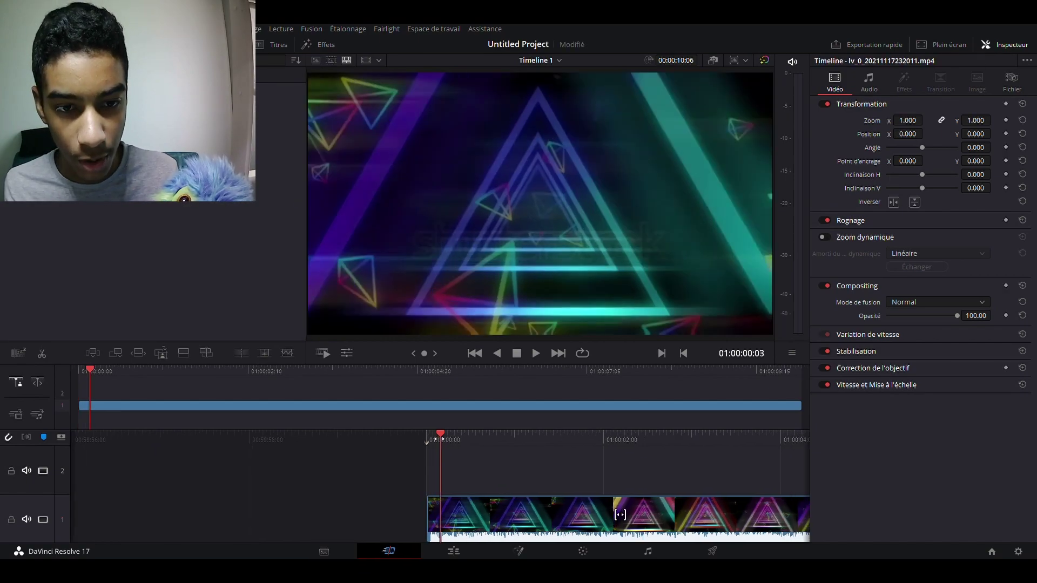
{"action": "mouse_move", "coordinate": [907, 120]}
{"action": "left_mouse_down"}
{"action": "mouse_move", "coordinate": [926, 120]}
{"action": "mouse_move", "coordinate": [915, 120]}
{"action": "left_mouse_up"}
{"action": "left_click_drag", "start_coordinate": [975, 133], "coordinate": [1004, 133]}
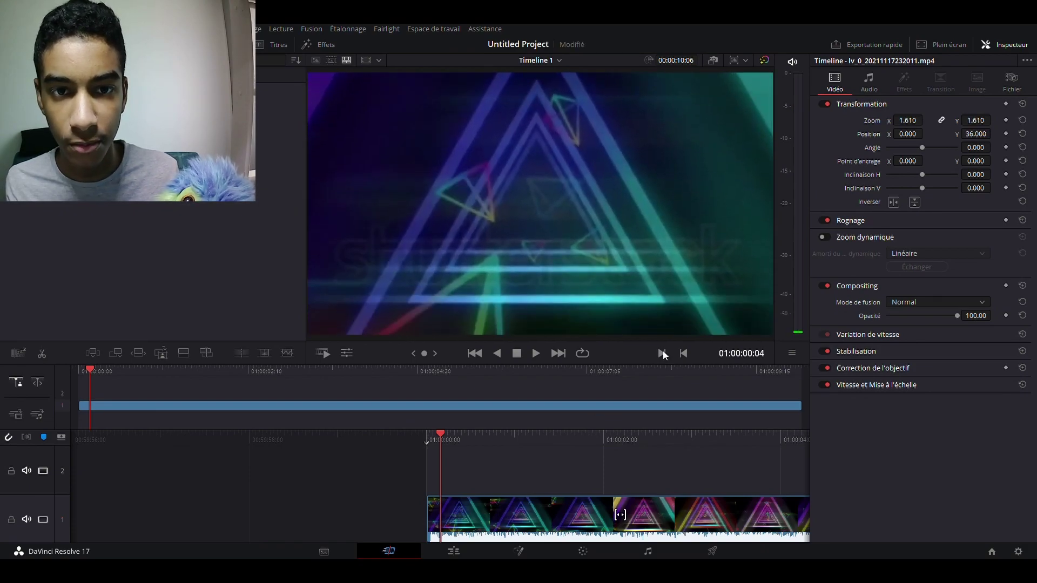
Step: Set the timeline clip's zoom to 0.910 and review its audio and file properties in the Inspector
{"action": "left_click_drag", "start_coordinate": [908, 121], "coordinate": [906, 127]}
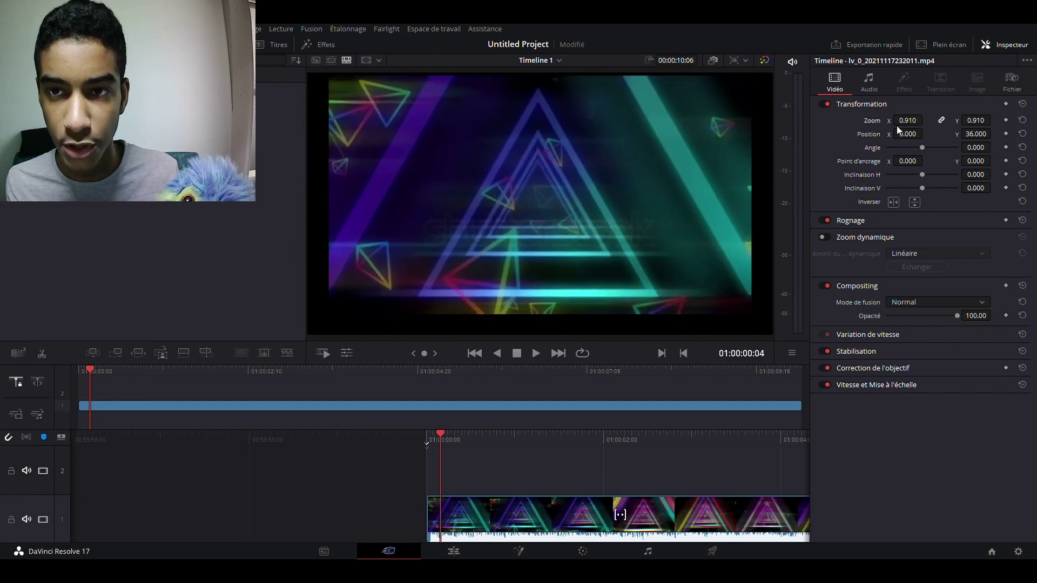
{"action": "left_click", "coordinate": [862, 86]}
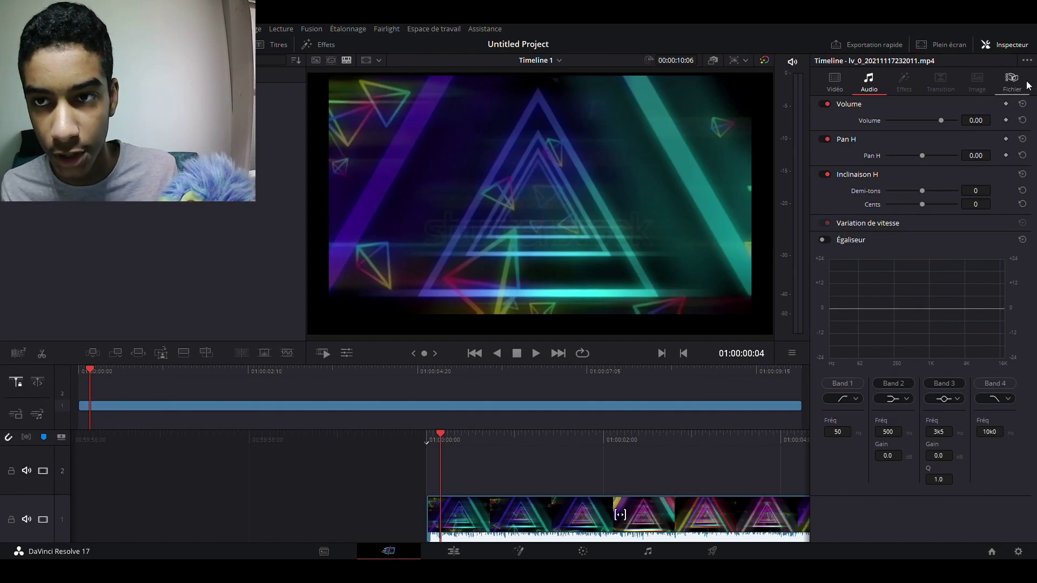
{"action": "left_click", "coordinate": [1007, 85]}
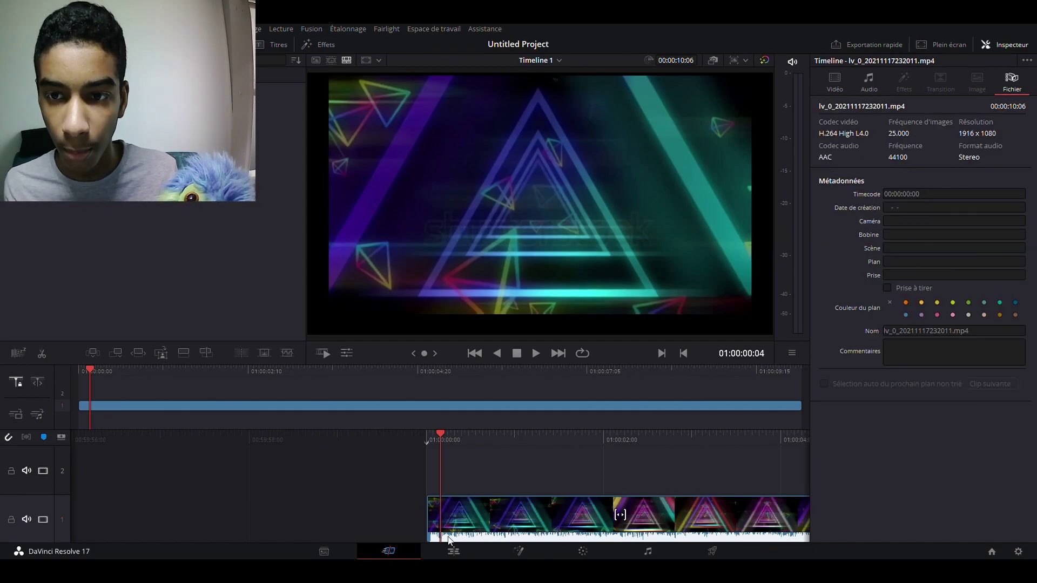
Step: Show the viewer's clip tools and stretch the clip horizontally with the transform handles to a width scale of 1.016
{"action": "left_click", "coordinate": [346, 355]}
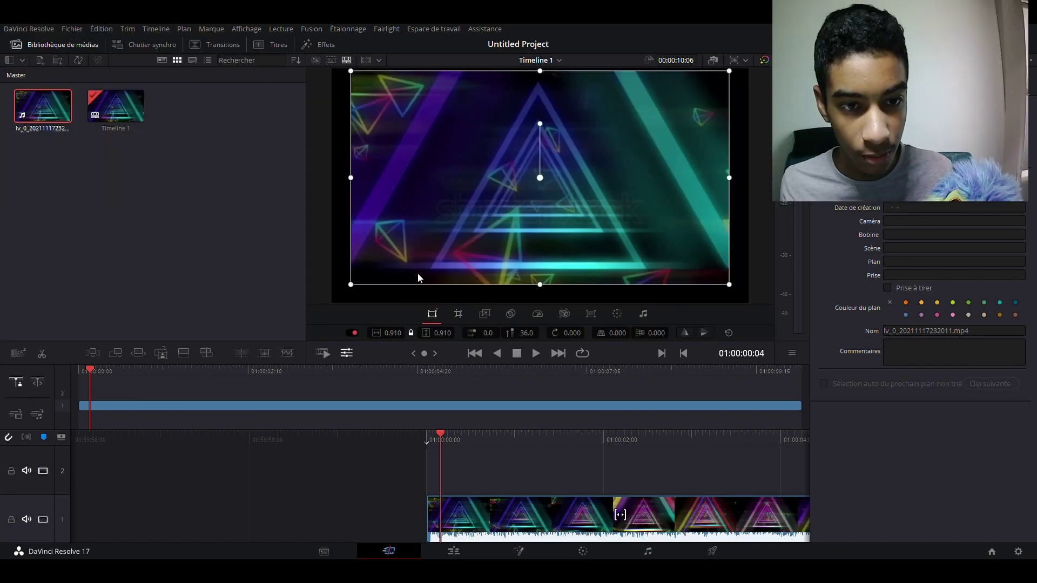
{"action": "left_click_drag", "start_coordinate": [347, 188], "coordinate": [5, 259]}
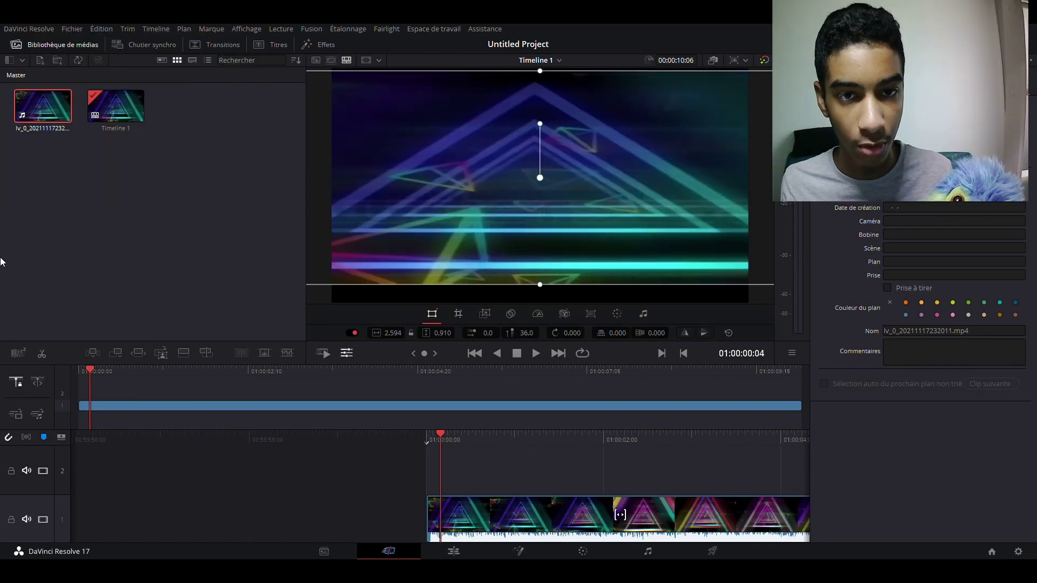
{"action": "left_click_drag", "start_coordinate": [216, 237], "coordinate": [329, 178]}
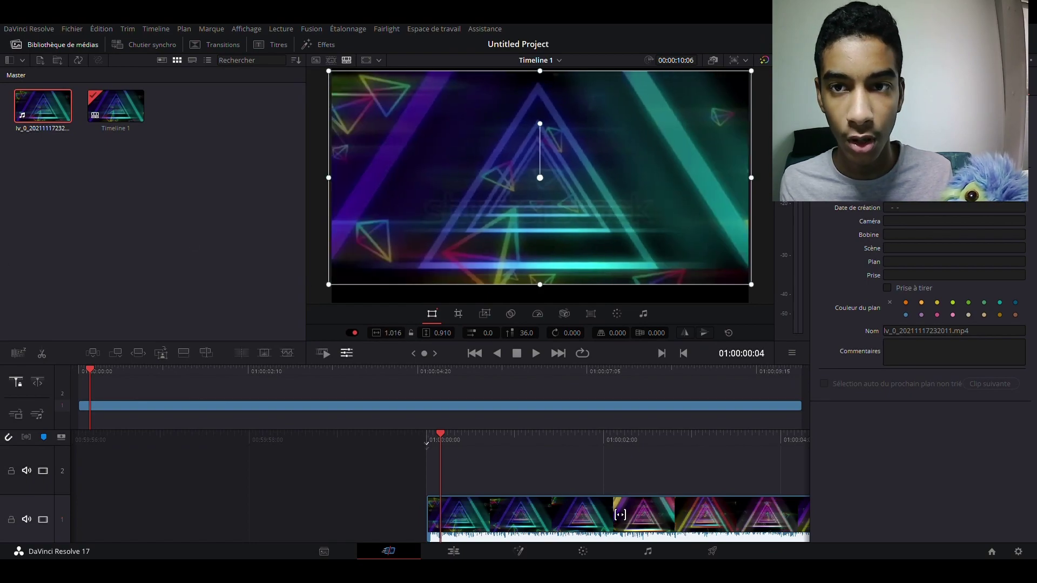
Step: Close the Inspector and crop the clip's left edge by 2.875 in the viewer
{"action": "left_click", "coordinate": [962, 44]}
{"action": "left_click", "coordinate": [614, 313]}
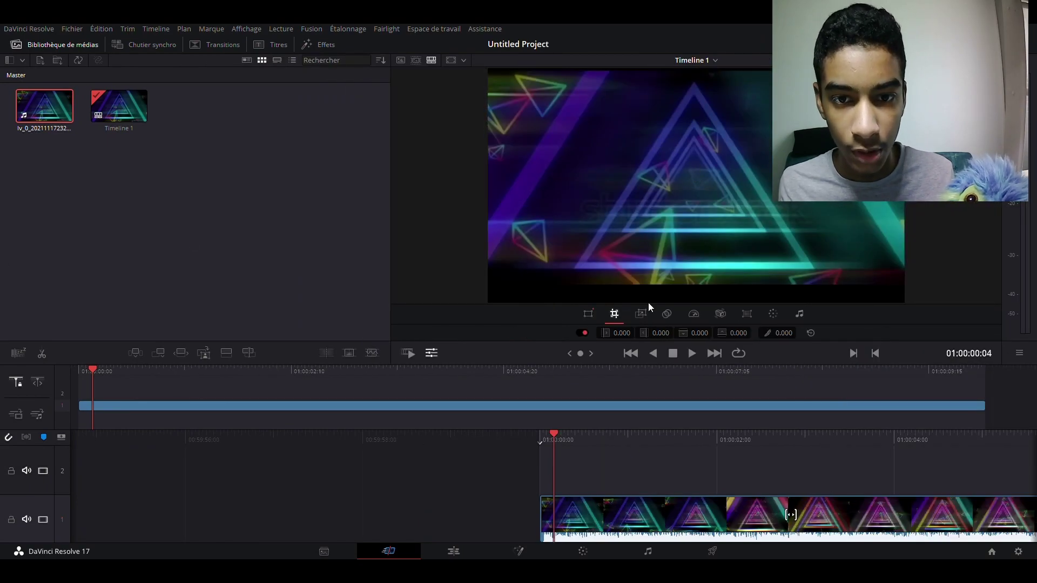
{"action": "left_click_drag", "start_coordinate": [487, 179], "coordinate": [497, 213]}
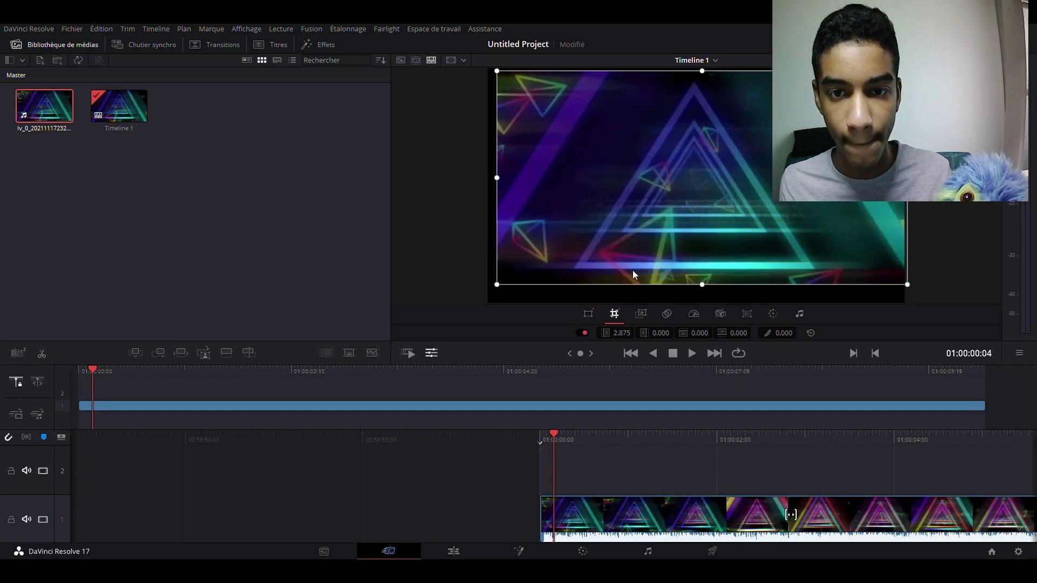
Step: Examine the viewer's dynamic zoom, compositing, speed, stabilization, lens correction, auto color and audio tools
{"action": "left_click", "coordinate": [641, 315]}
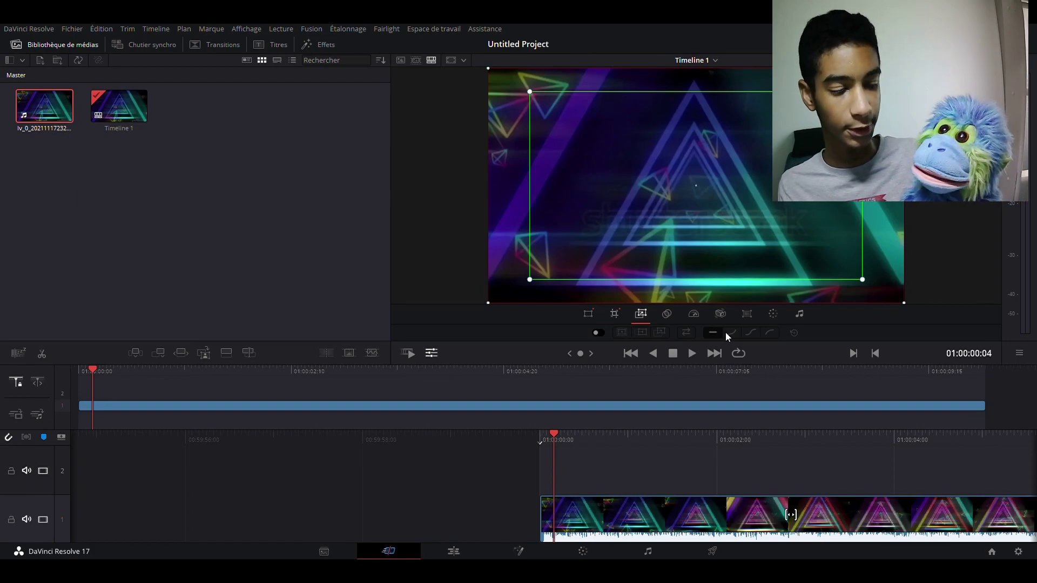
{"action": "left_click", "coordinate": [673, 317]}
{"action": "mouse_move", "coordinate": [765, 336]}
{"action": "left_mouse_down"}
{"action": "mouse_move", "coordinate": [713, 335]}
{"action": "mouse_move", "coordinate": [784, 339]}
{"action": "left_mouse_up"}
{"action": "left_click", "coordinate": [697, 314]}
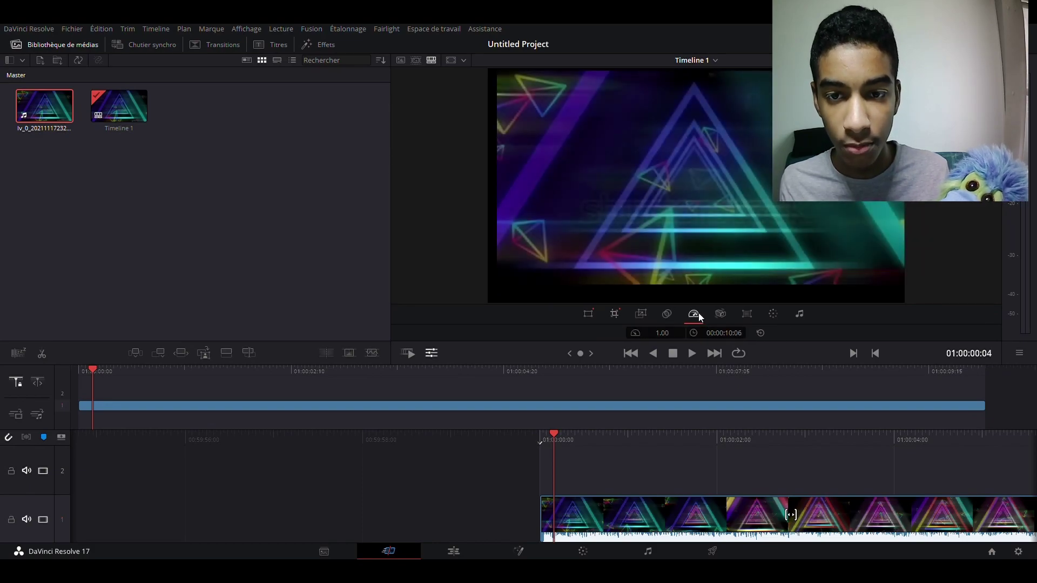
{"action": "left_click", "coordinate": [720, 316]}
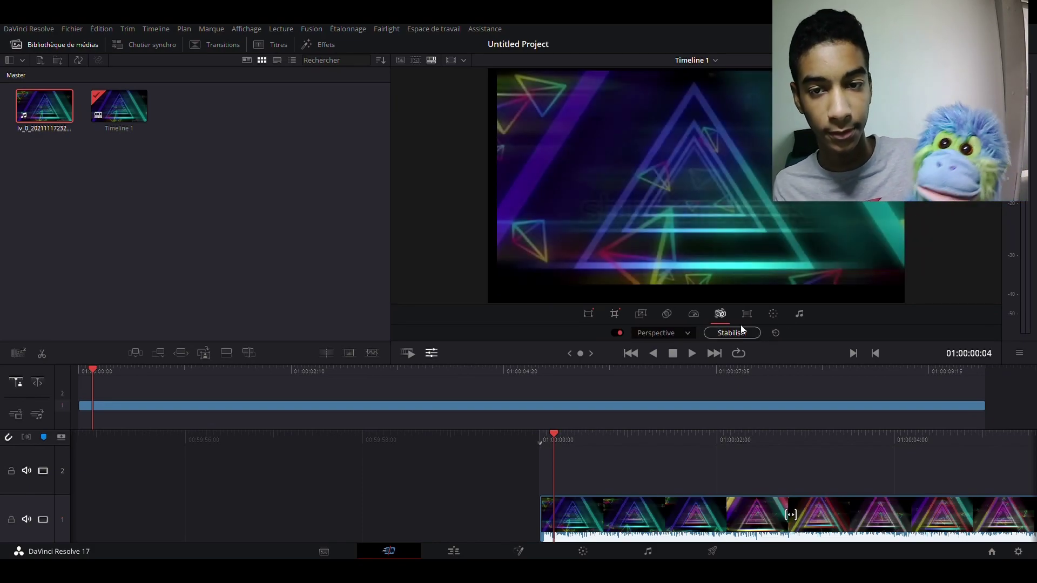
{"action": "left_click", "coordinate": [748, 316]}
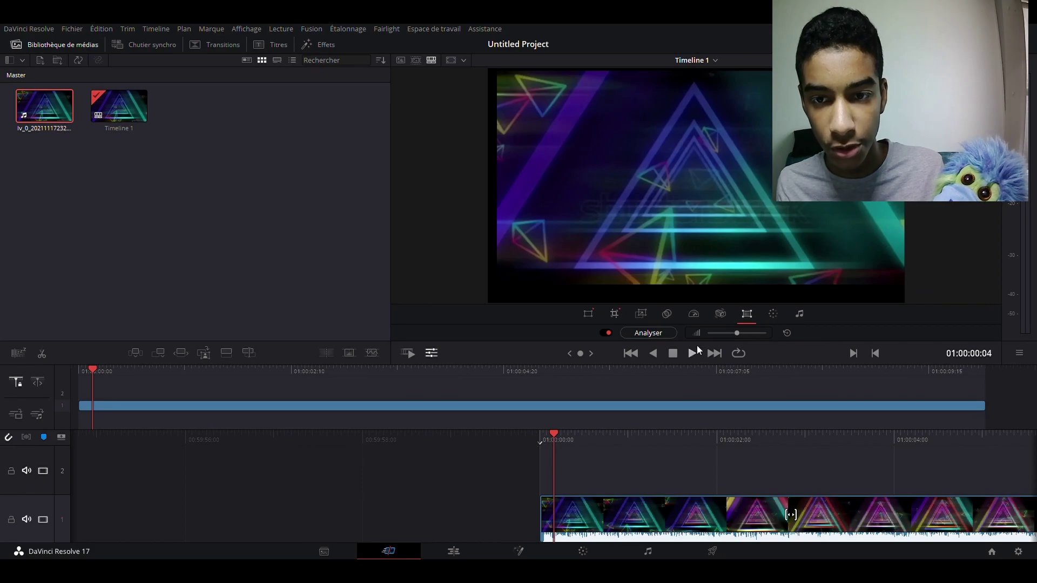
{"action": "left_click", "coordinate": [768, 315]}
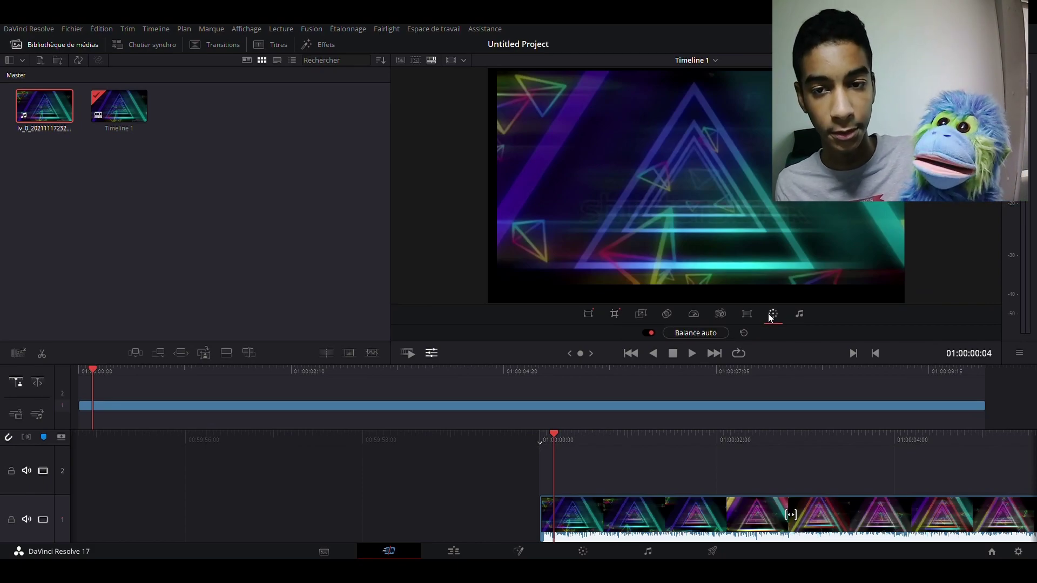
{"action": "left_click", "coordinate": [799, 314]}
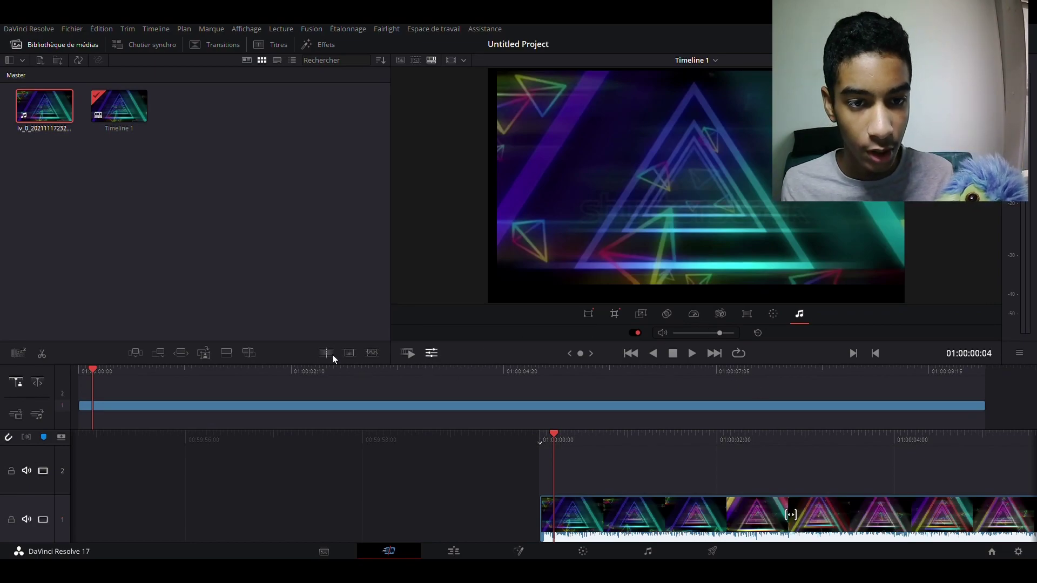
Step: Try a transition at the start of the timeline clip, undo it and deselect the media pool clip
{"action": "left_click", "coordinate": [372, 353]}
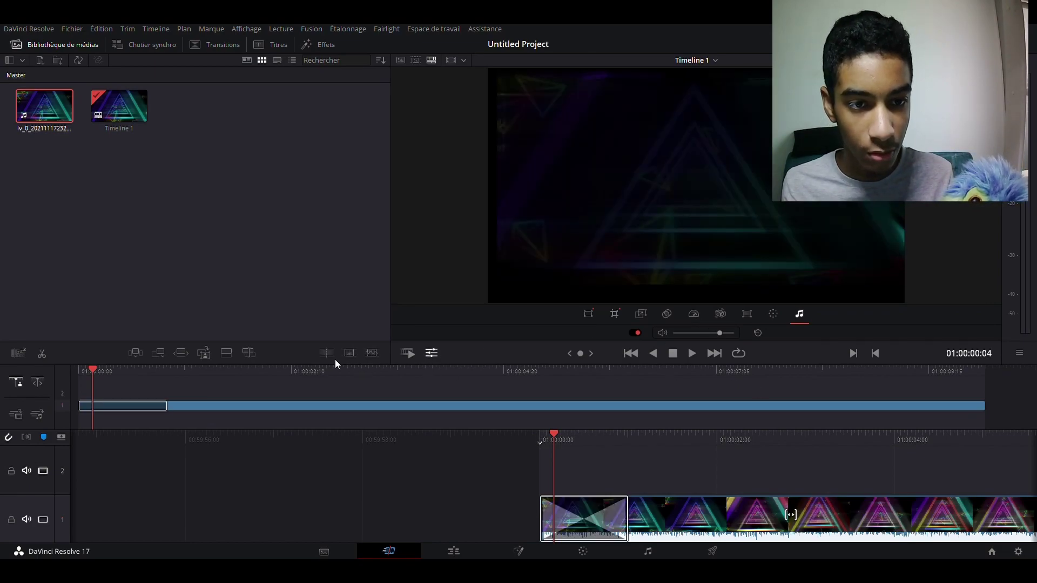
{"action": "key", "text": "ctrl+z"}
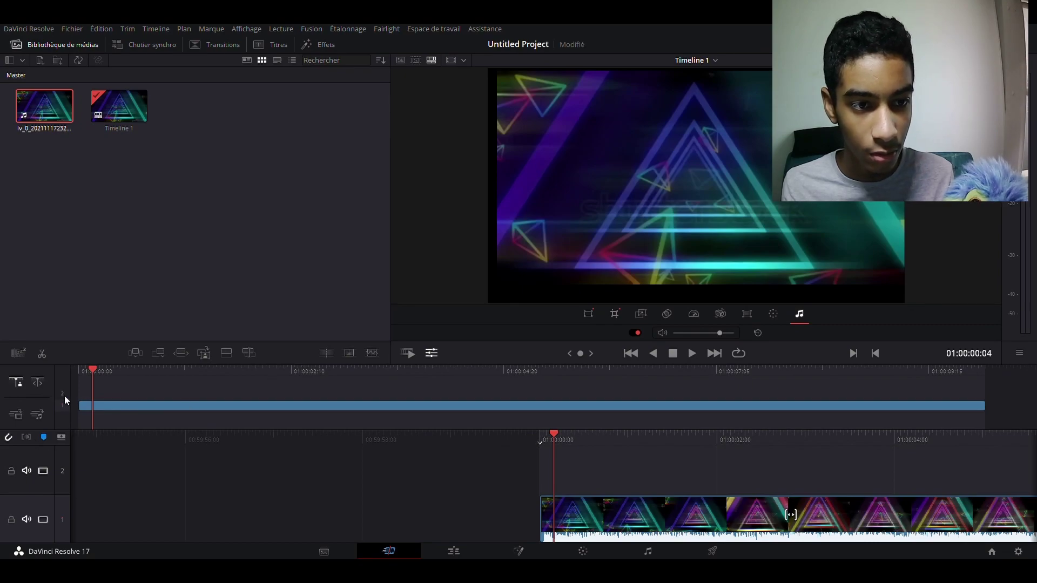
{"action": "left_click", "coordinate": [255, 157]}
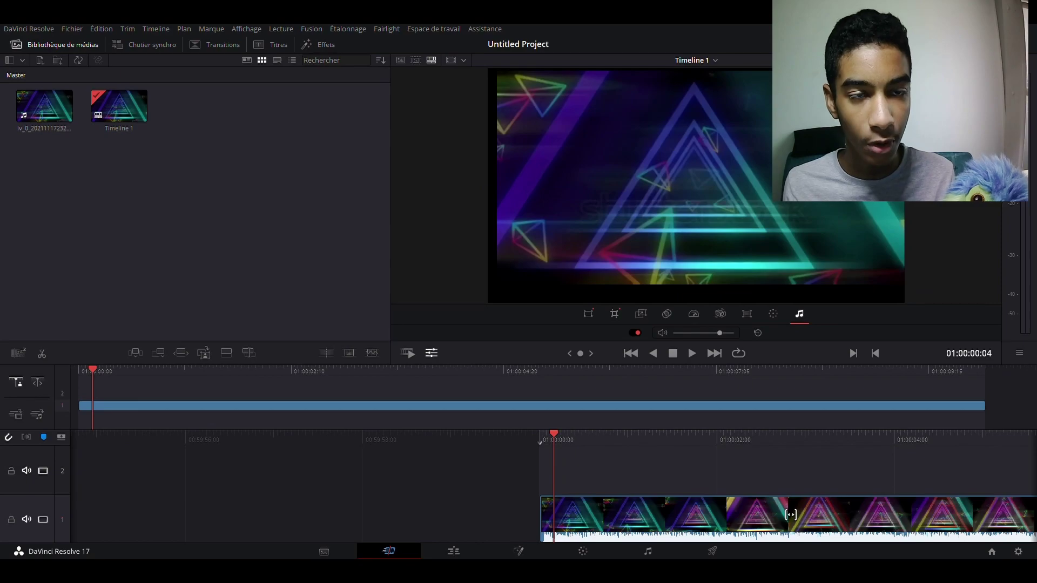
Step: Switch to the Edit page and display the timeline index, media pool and mixer, hiding the sound library
{"action": "left_click", "coordinate": [441, 547]}
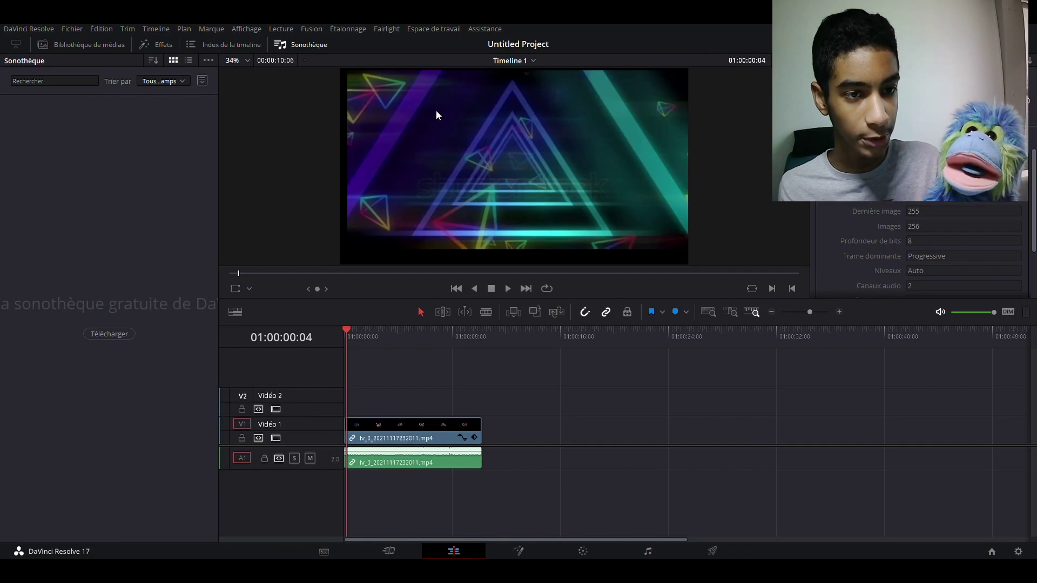
{"action": "left_click", "coordinate": [241, 45]}
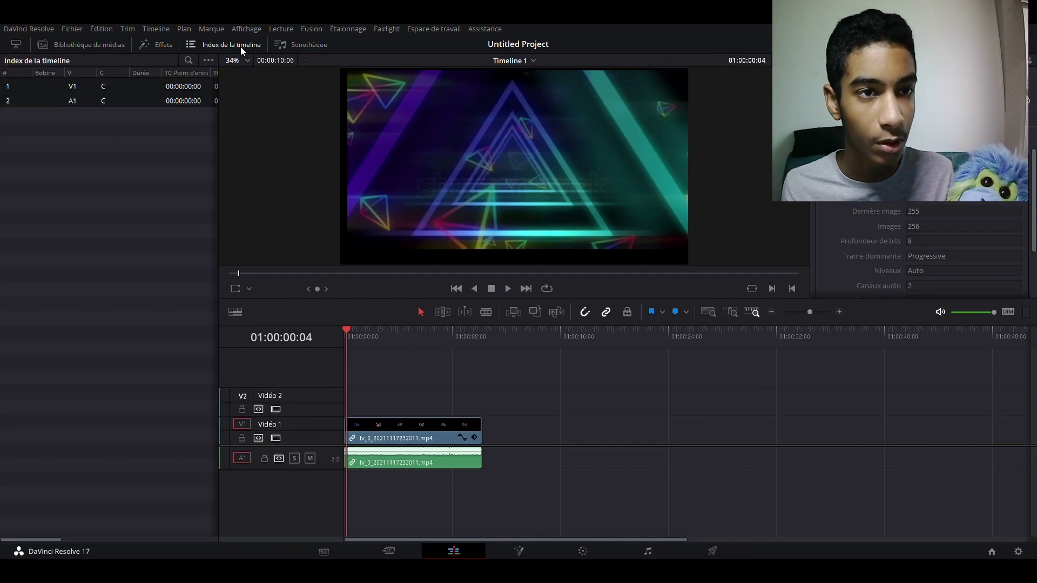
{"action": "left_click", "coordinate": [171, 46]}
{"action": "left_click", "coordinate": [93, 42]}
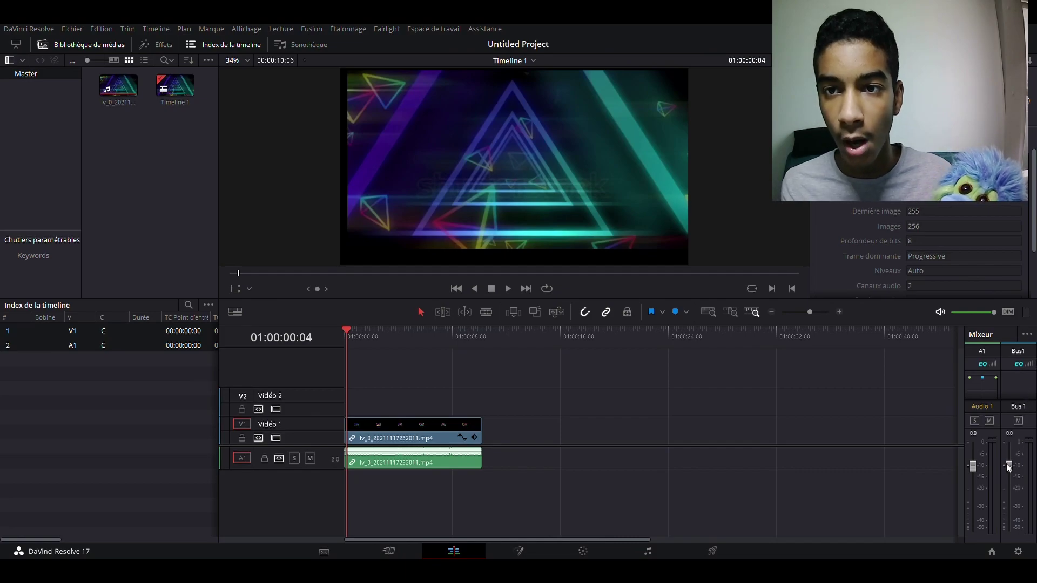
Step: Set the Audio 1 mixer fader to +0.2 and adjust the selected clip's audio volume on the timeline
{"action": "left_click_drag", "start_coordinate": [974, 467], "coordinate": [981, 471]}
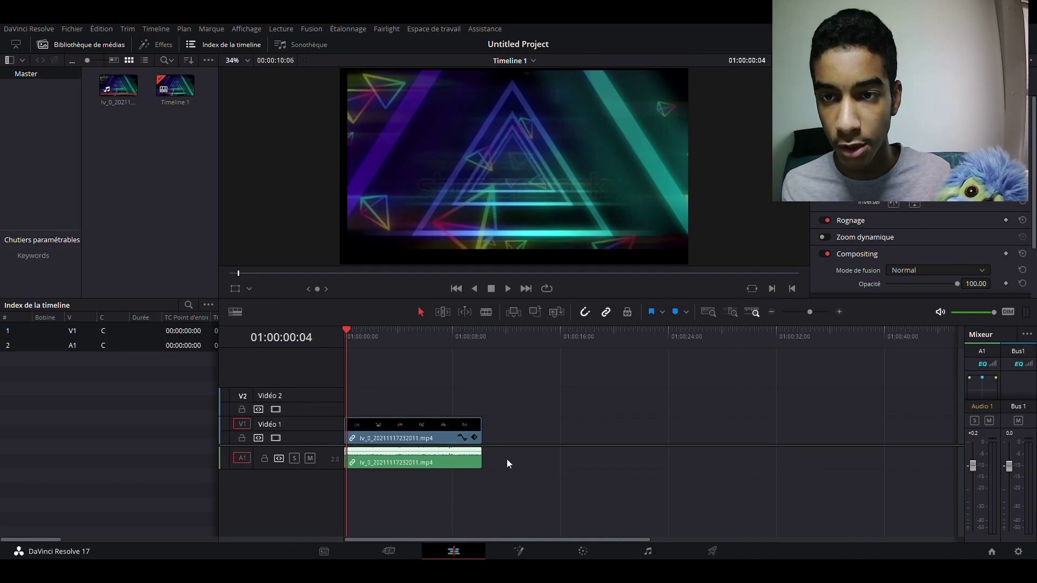
{"action": "left_click", "coordinate": [426, 462]}
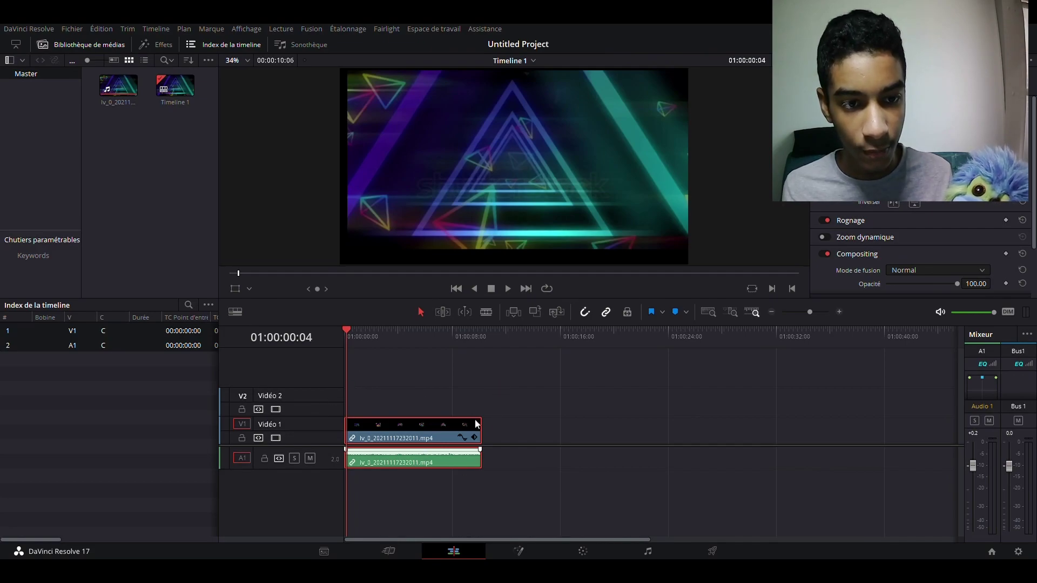
{"action": "left_click_drag", "start_coordinate": [476, 425], "coordinate": [477, 425]}
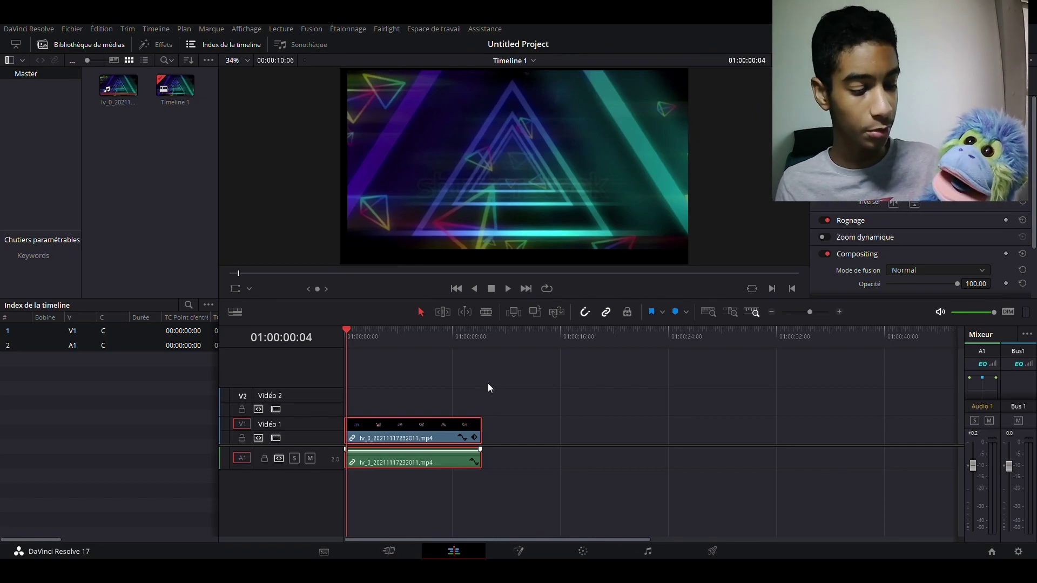
Step: Switch to the Fusion page, view the Spline, Keyframes and Metadata panels, and hide them again
{"action": "left_click", "coordinate": [525, 556]}
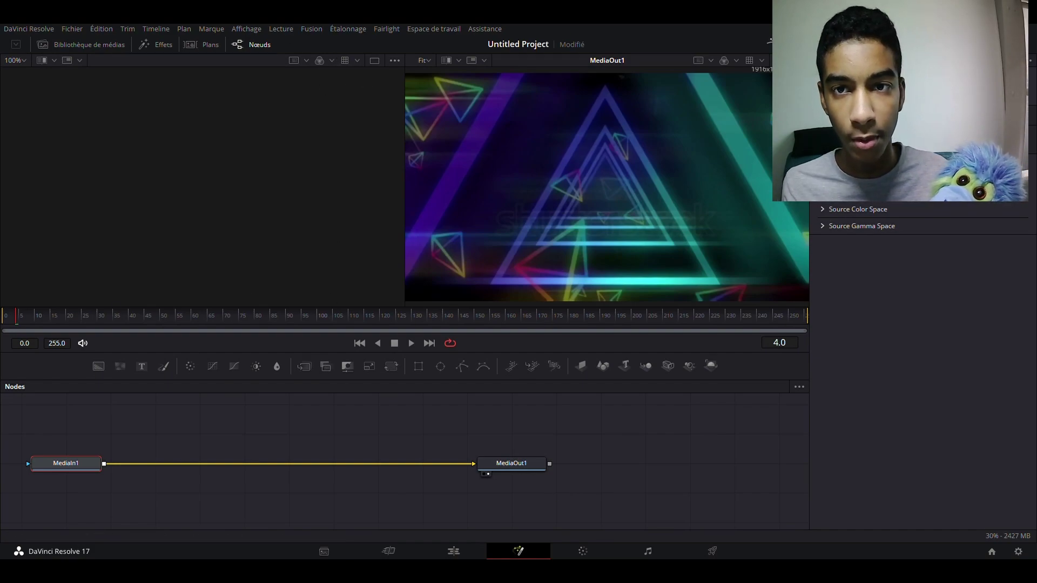
{"action": "left_click", "coordinate": [787, 44]}
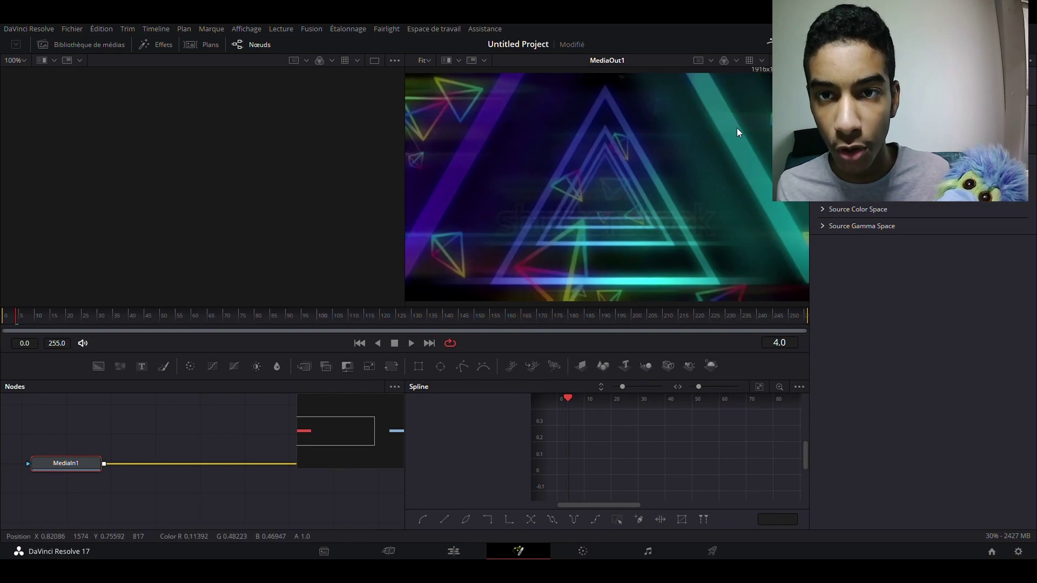
{"action": "left_click", "coordinate": [833, 44]}
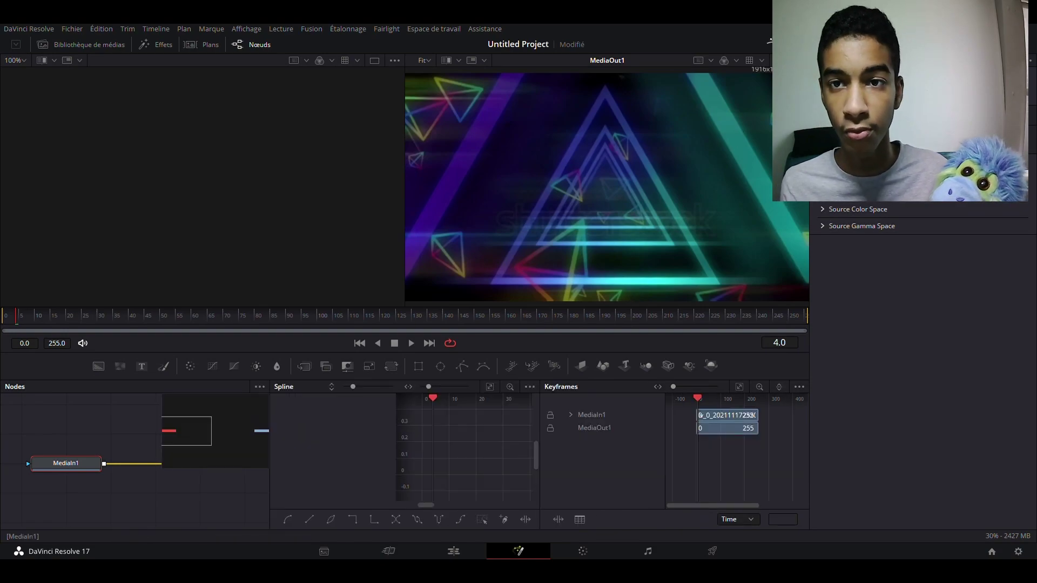
{"action": "left_click", "coordinate": [880, 44]}
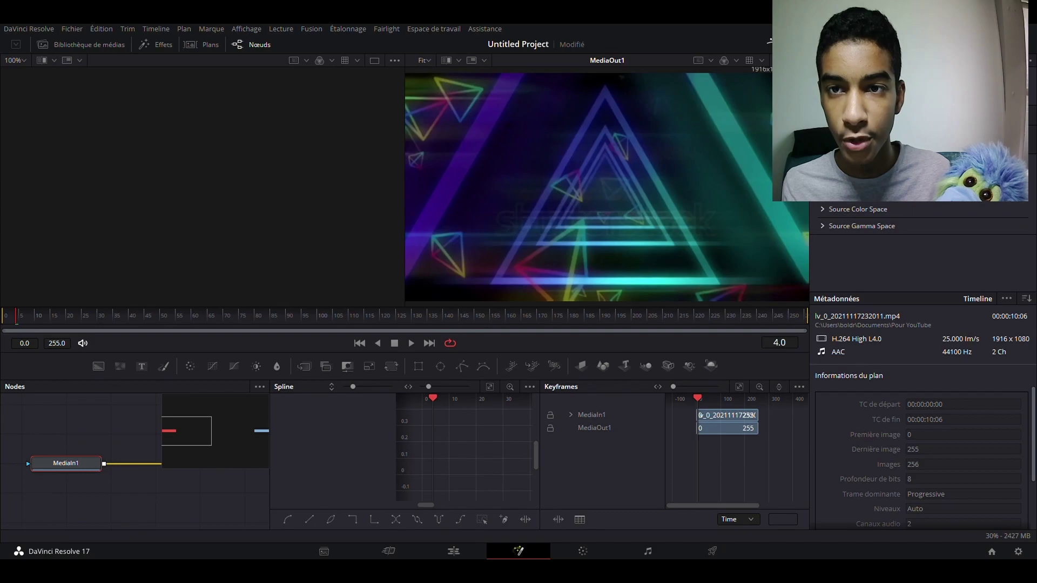
{"action": "left_click", "coordinate": [786, 45]}
{"action": "left_click", "coordinate": [834, 45]}
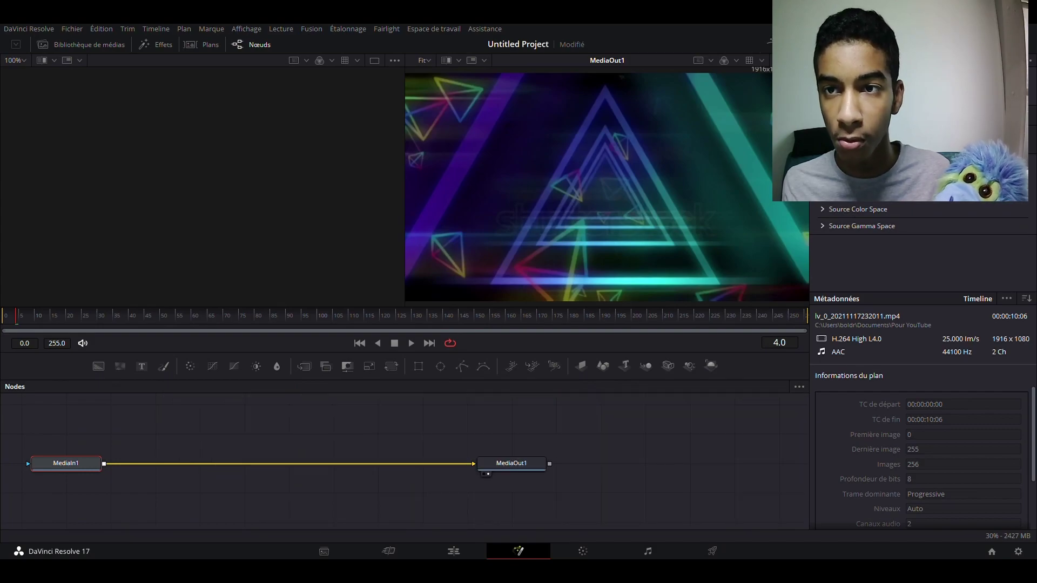
{"action": "left_click", "coordinate": [881, 45]}
Step: Look through the MediaIn1 node's property pages in the Inspector
{"action": "left_click", "coordinate": [920, 139]}
{"action": "left_click", "coordinate": [998, 140]}
{"action": "left_click", "coordinate": [848, 139]}
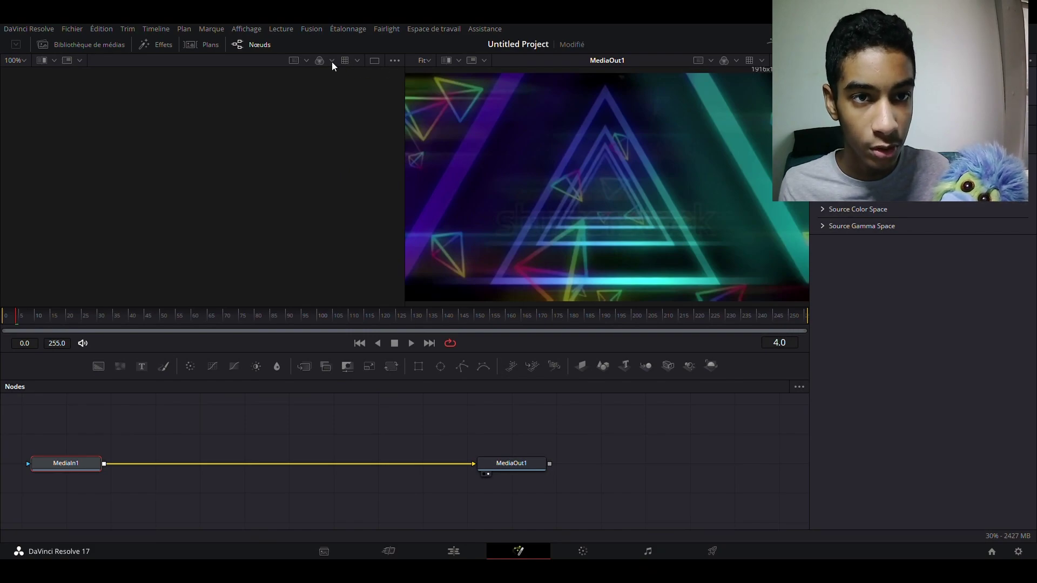
Step: Show the Fusion page's clip thumbnails and effects library, and browse the list of tools
{"action": "left_click", "coordinate": [211, 45]}
{"action": "left_click", "coordinate": [157, 45]}
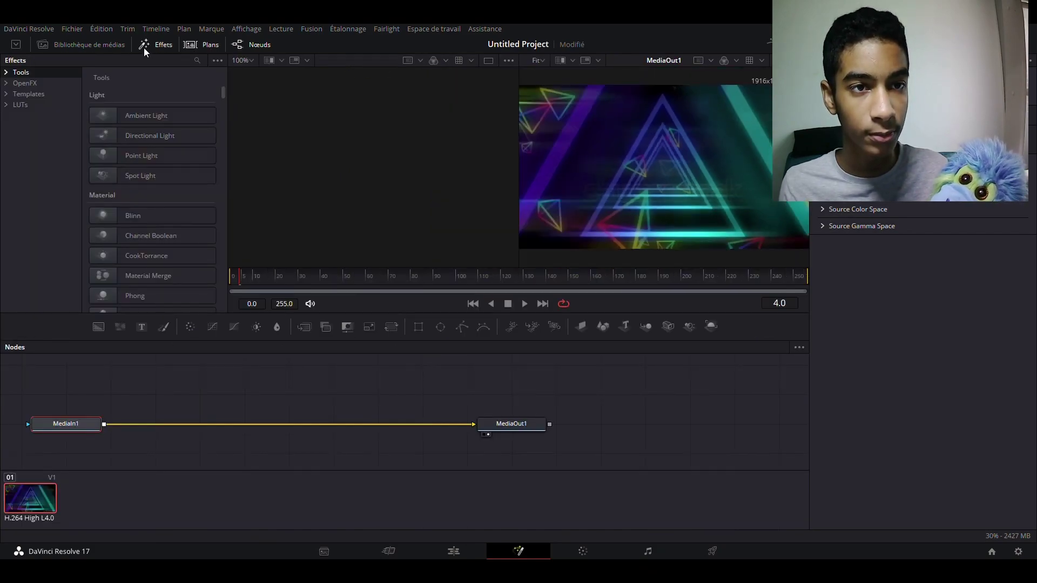
{"action": "left_click", "coordinate": [117, 48]}
{"action": "left_click", "coordinate": [157, 47]}
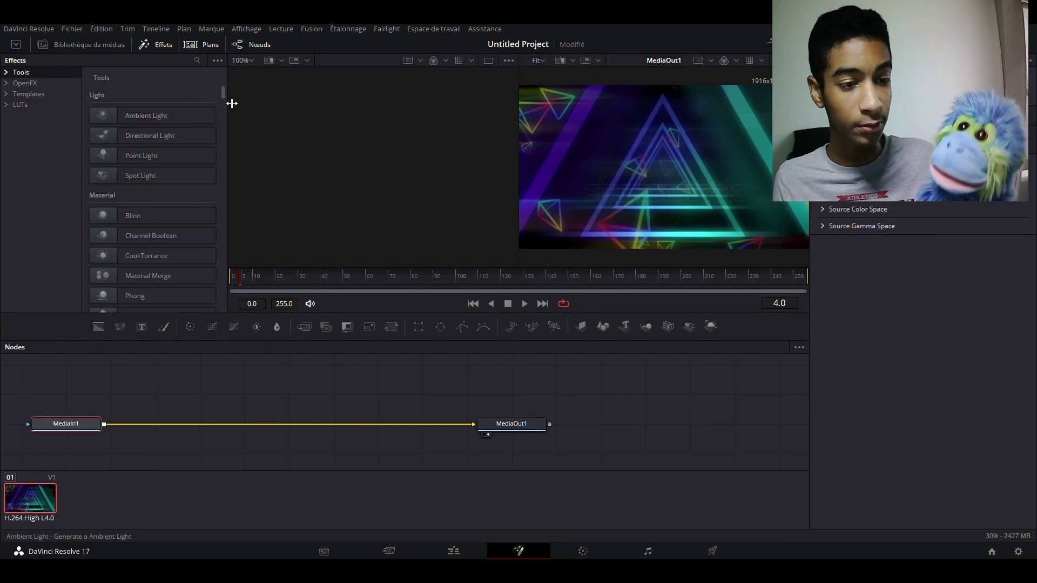
{"action": "scroll", "coordinate": [223, 108], "scroll_direction": "down", "scroll_amount": 5}
{"action": "scroll", "coordinate": [206, 162], "scroll_direction": "up", "scroll_amount": 5}
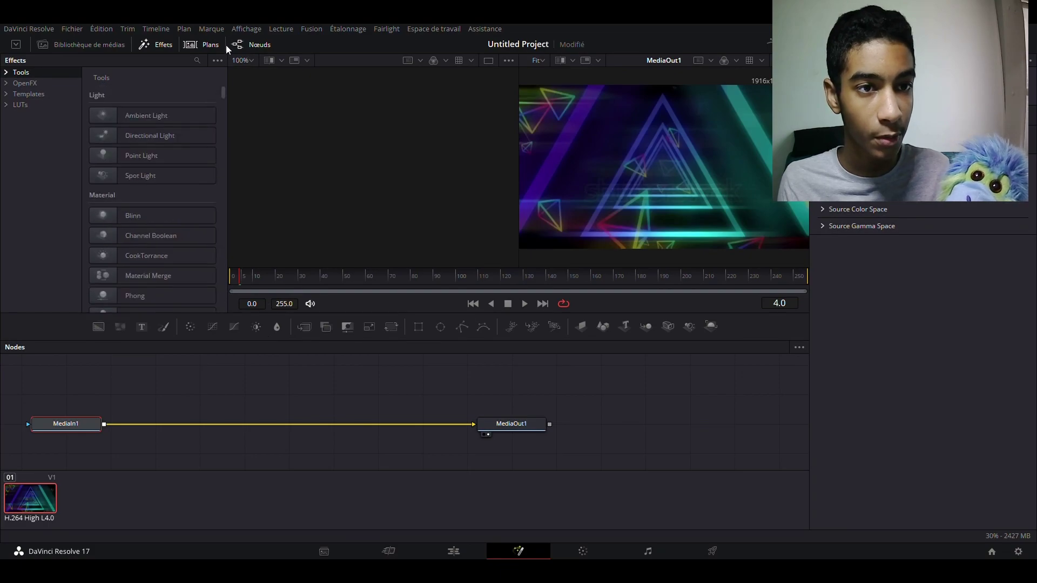
Step: Hide the node editor, clip thumbnails and effects library, and switch to the Color page
{"action": "left_click", "coordinate": [257, 43]}
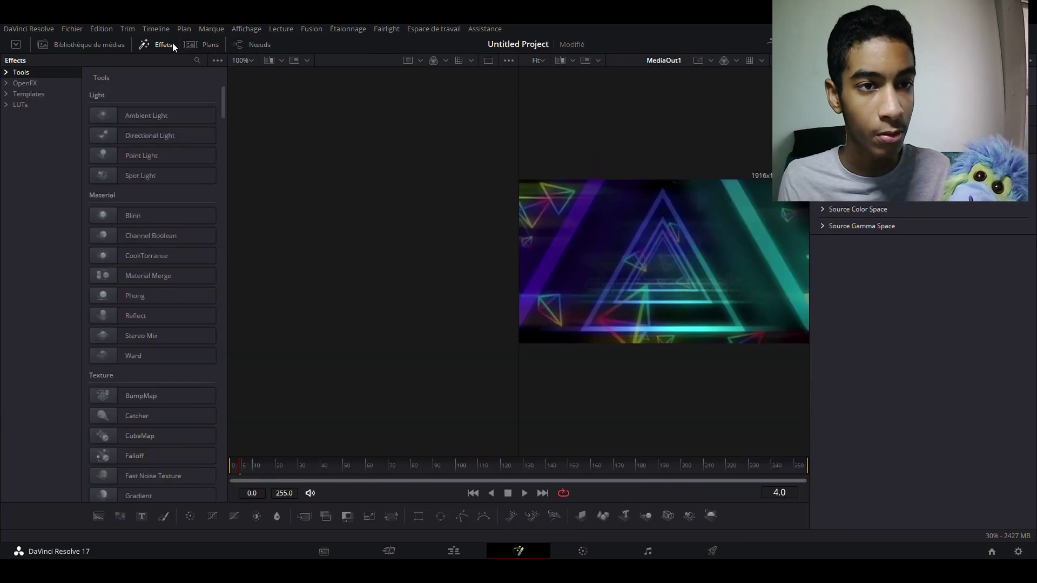
{"action": "left_click", "coordinate": [171, 45]}
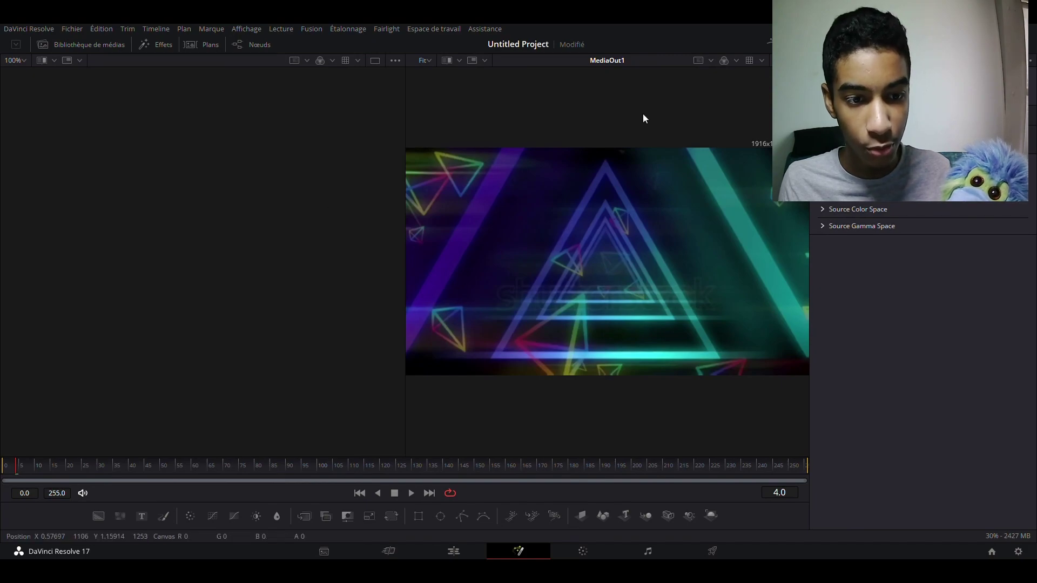
{"action": "left_click", "coordinate": [592, 549]}
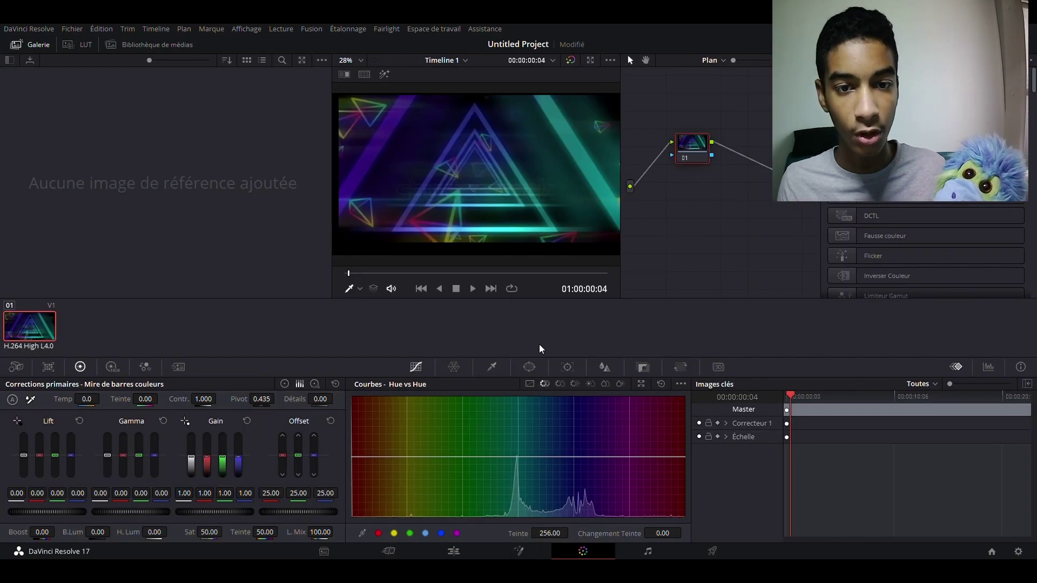
Step: View the Camera Raw, Color Match and primary correction palettes on the Color page
{"action": "left_click", "coordinate": [16, 366]}
{"action": "left_click", "coordinate": [48, 367]}
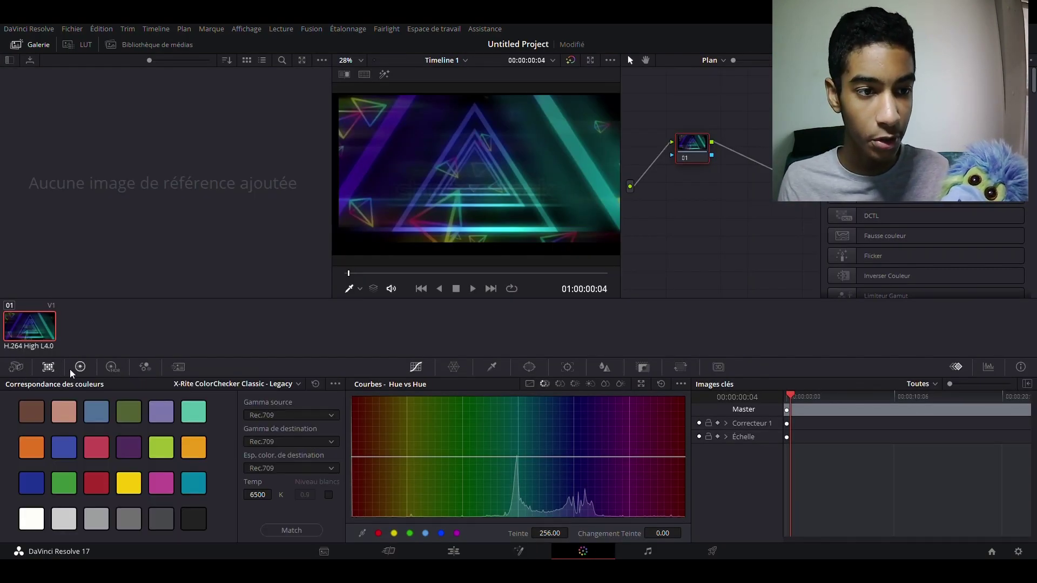
{"action": "left_click", "coordinate": [80, 367]}
Step: Nudge the HDR Light wheel slightly, and shift hue 104.79 on the Hue vs Hue curve by -20.00
{"action": "left_click", "coordinate": [110, 368]}
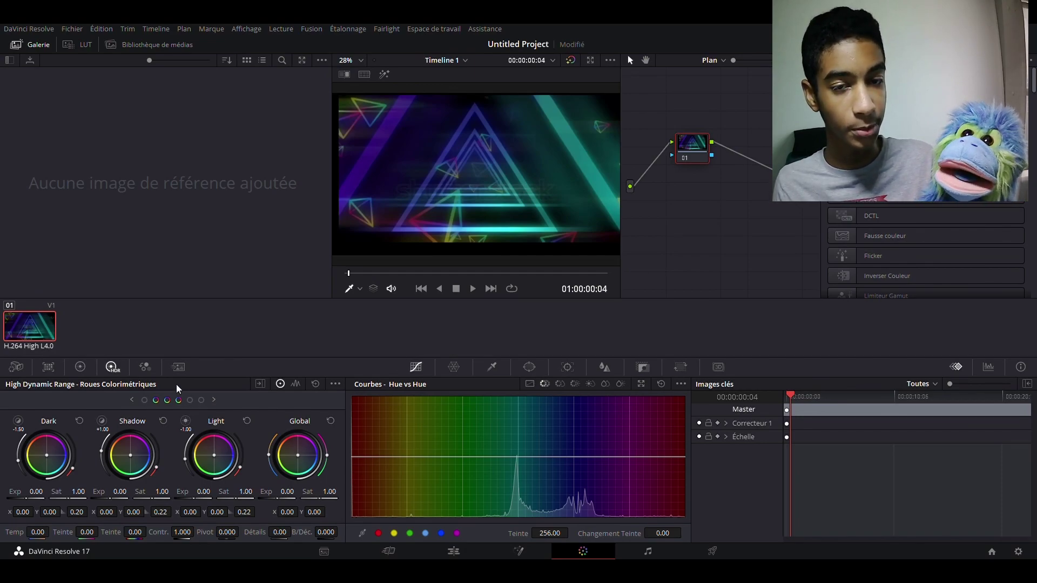
{"action": "left_click_drag", "start_coordinate": [216, 462], "coordinate": [217, 462]}
{"action": "mouse_move", "coordinate": [539, 457]}
{"action": "left_mouse_down"}
{"action": "mouse_move", "coordinate": [552, 390]}
{"action": "mouse_move", "coordinate": [545, 463]}
{"action": "left_mouse_up"}
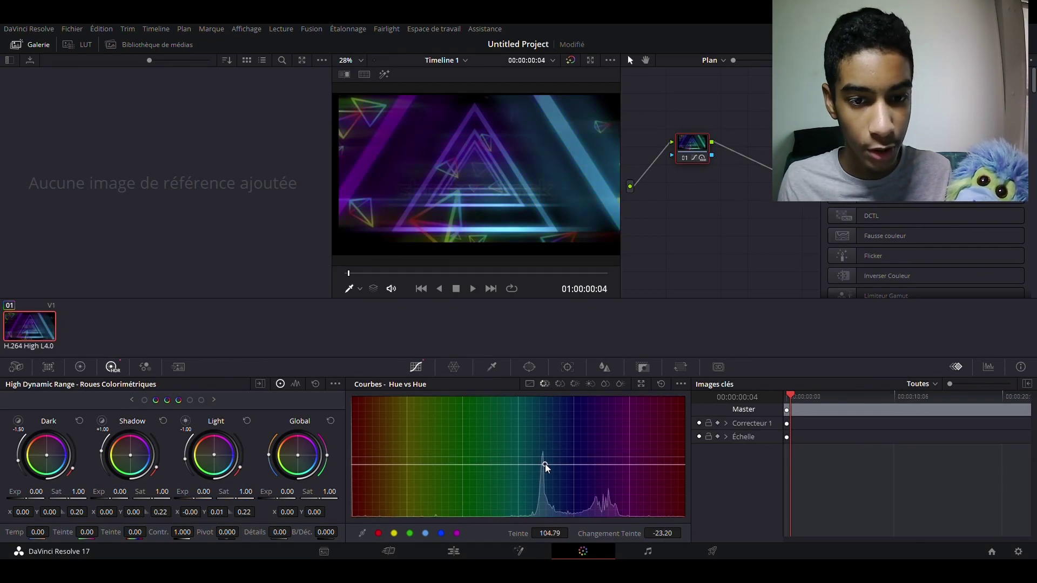
Step: Lower the green channel of Lift to -0.03 in the primary correction bars
{"action": "left_click", "coordinate": [80, 367]}
{"action": "mouse_move", "coordinate": [56, 455]}
{"action": "left_mouse_down"}
{"action": "mouse_move", "coordinate": [56, 444]}
{"action": "mouse_move", "coordinate": [57, 459]}
{"action": "left_mouse_up"}
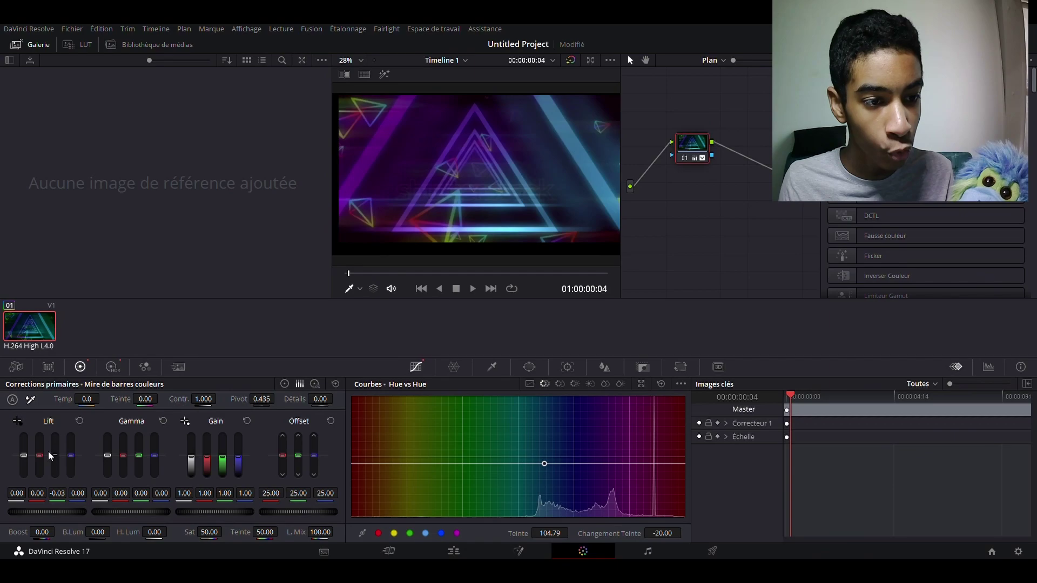
Step: View the Camera Raw, RGB Mixer and Motion Effects palettes, and return to Color Match
{"action": "left_click", "coordinate": [48, 367]}
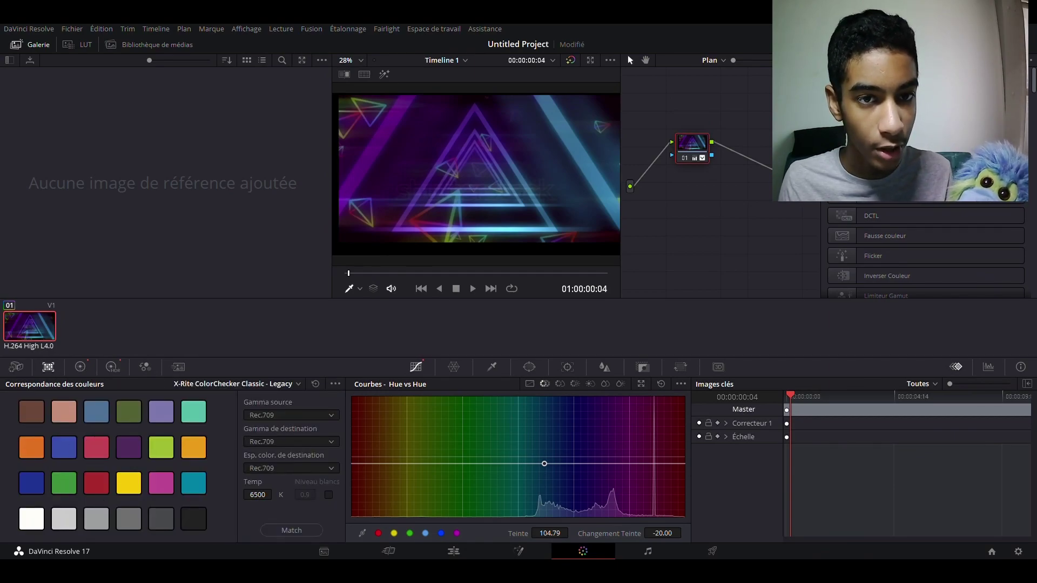
{"action": "left_click", "coordinate": [17, 368]}
{"action": "left_click", "coordinate": [145, 367]}
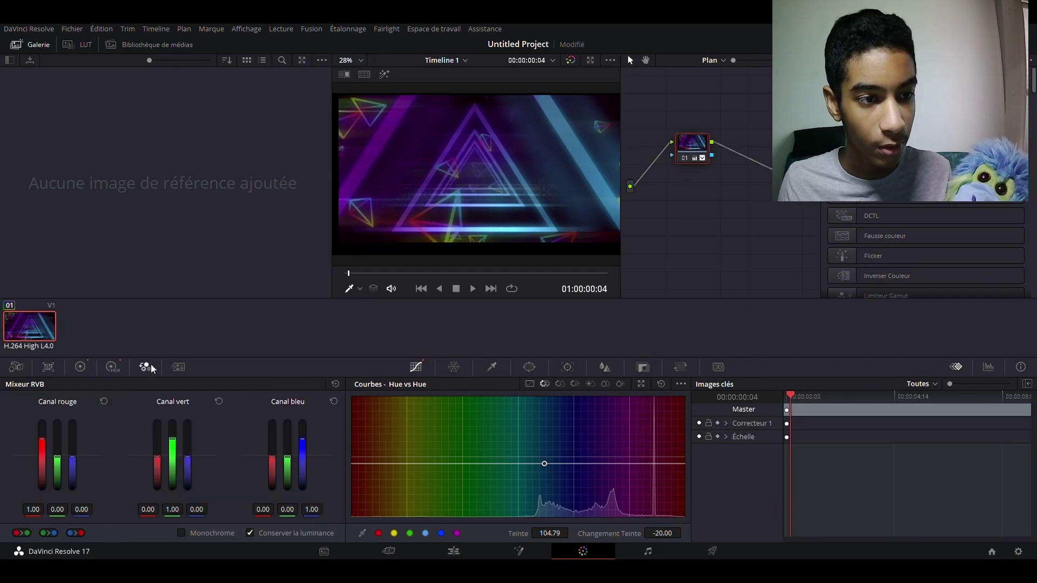
{"action": "left_click", "coordinate": [178, 367]}
{"action": "left_click", "coordinate": [48, 367]}
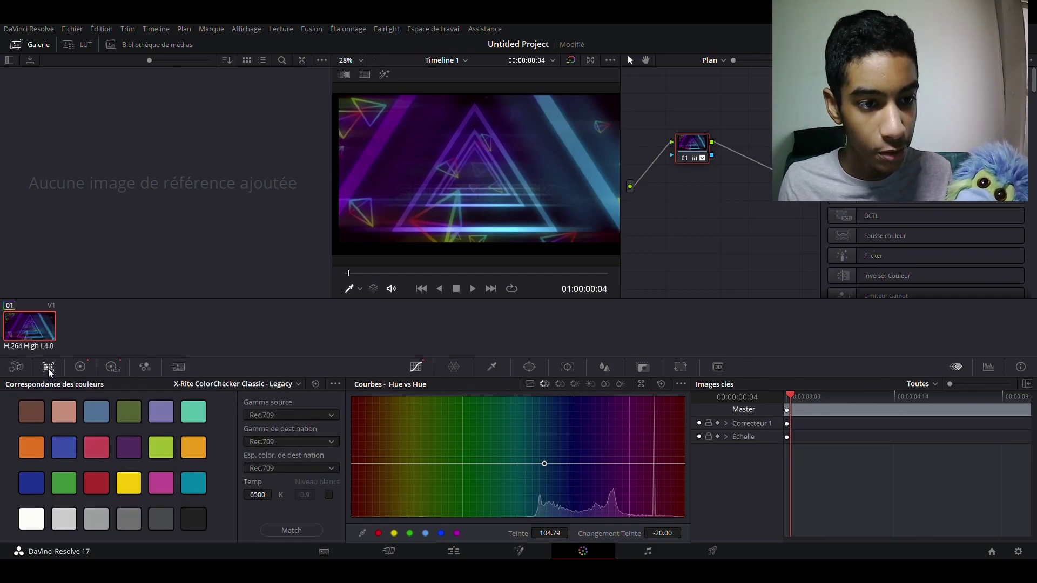
Step: Look through the Color Warper, Qualifier, Window, Tracker, Blur, Key and Sizing palettes, and return to the curves
{"action": "left_click", "coordinate": [455, 368]}
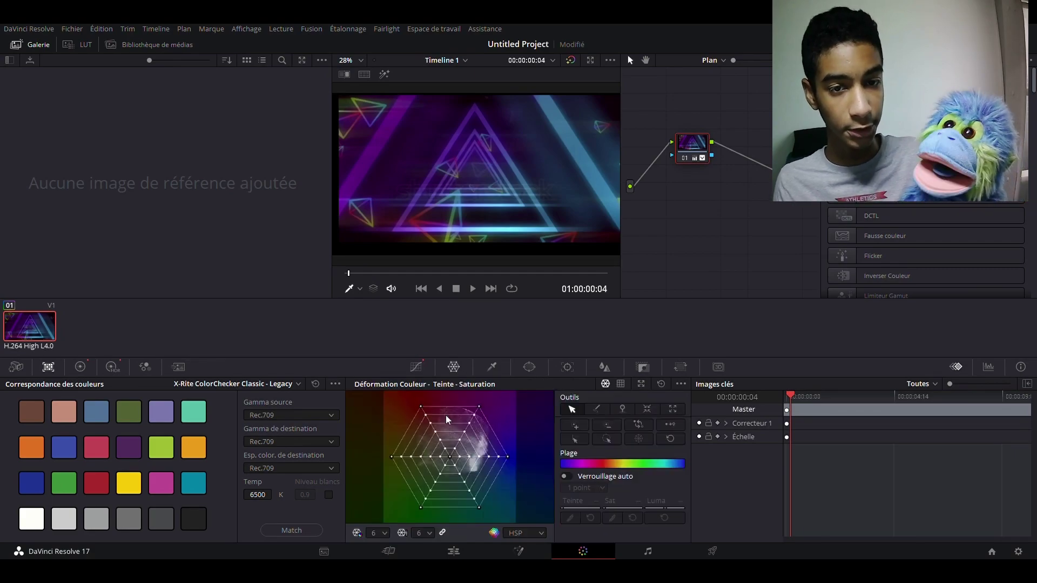
{"action": "left_click", "coordinate": [492, 367]}
{"action": "left_click", "coordinate": [529, 367]}
{"action": "left_click", "coordinate": [568, 367]}
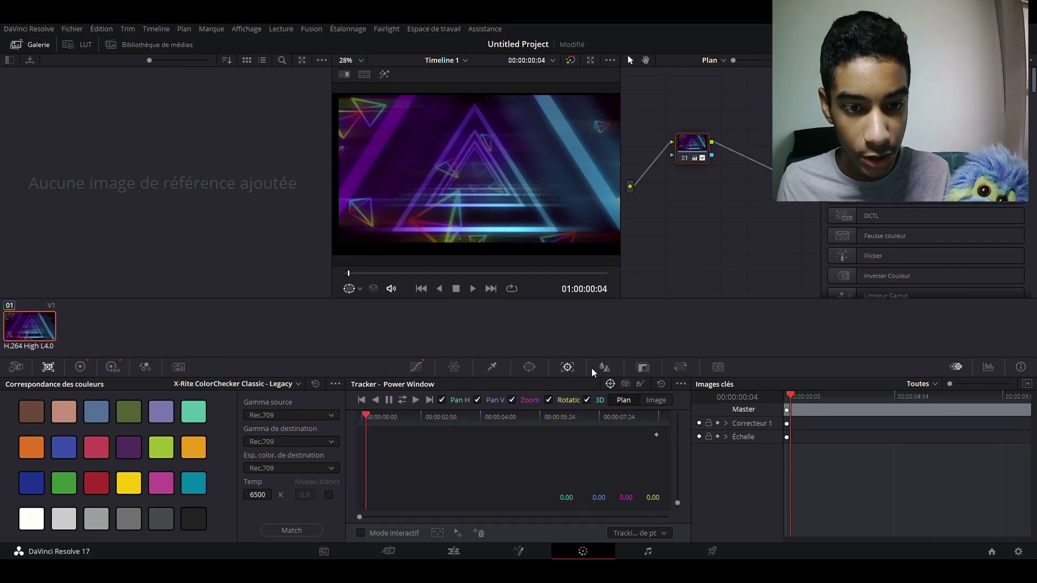
{"action": "left_click", "coordinate": [605, 368]}
{"action": "left_click", "coordinate": [643, 368]}
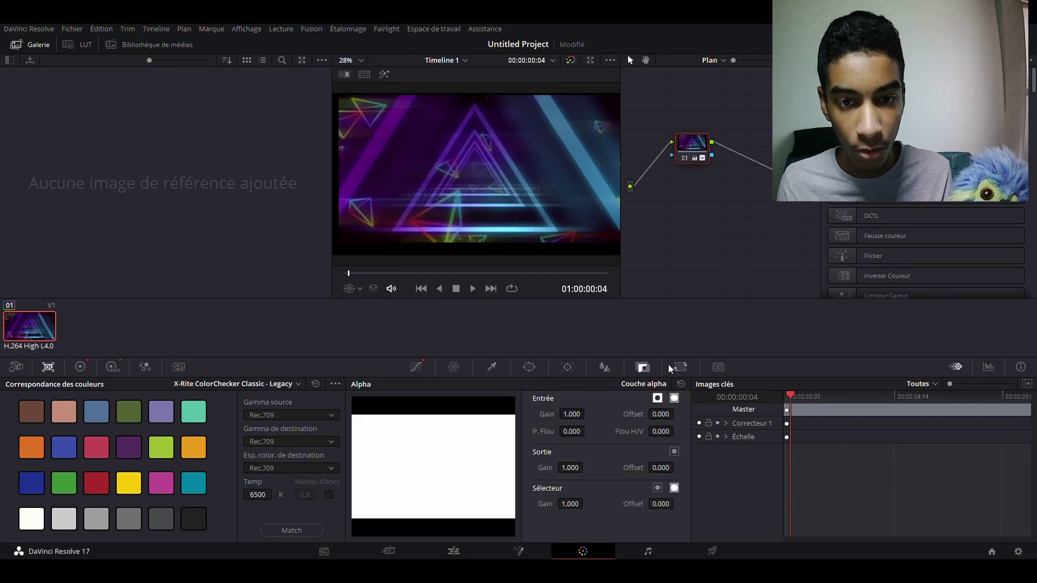
{"action": "left_click", "coordinate": [682, 368]}
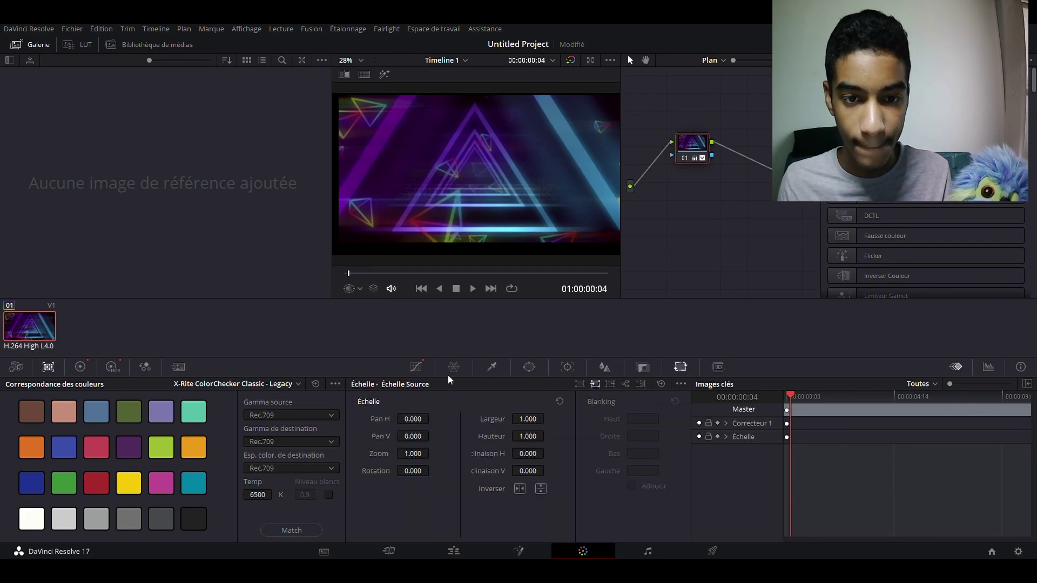
{"action": "left_click", "coordinate": [416, 367]}
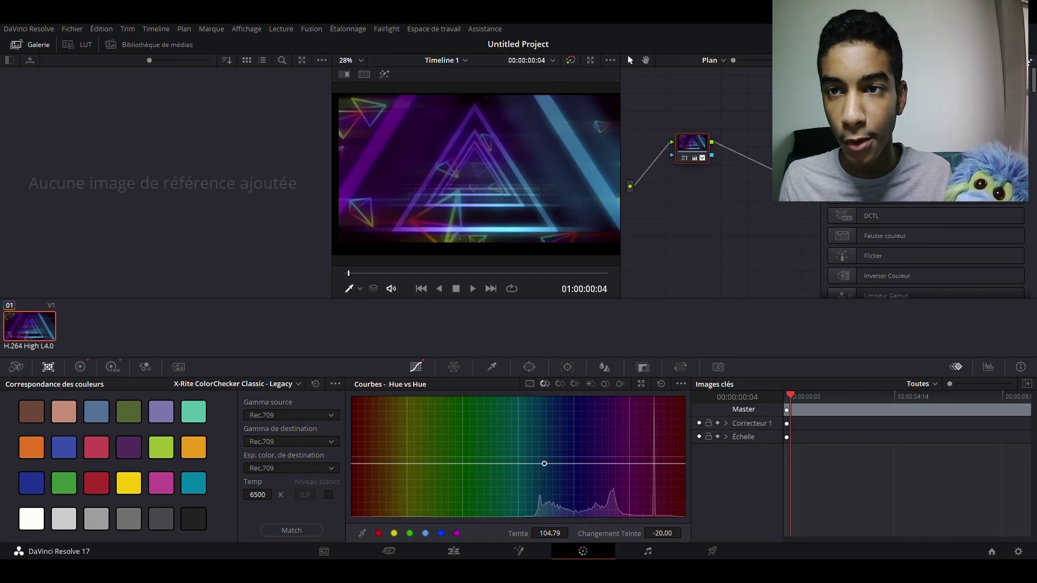
Step: View the timeline clips in the Lightbox, try its thumbnail size, and return to the grading controls
{"action": "key", "text": "shift+alt+l"}
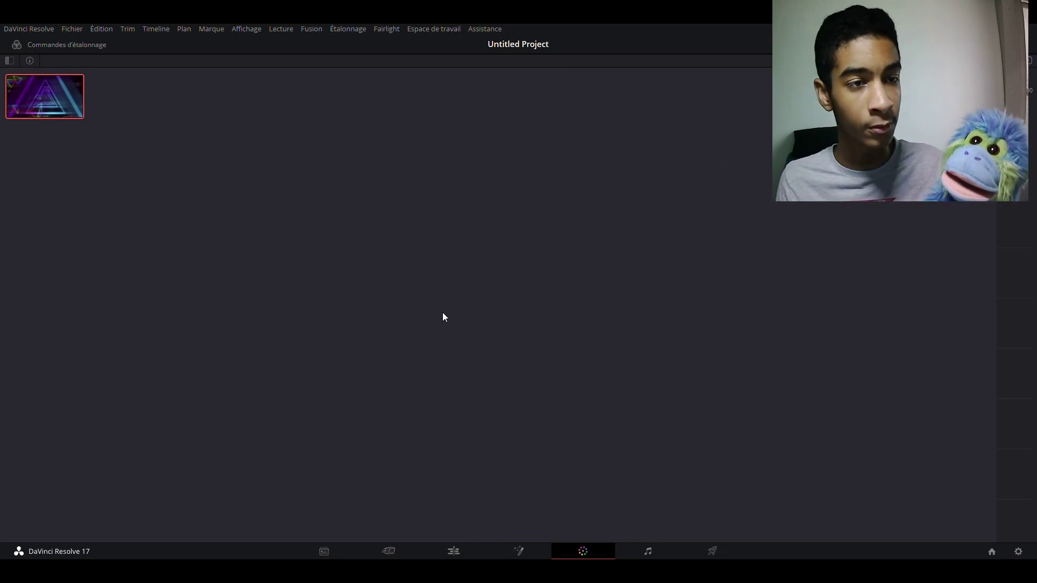
{"action": "left_click", "coordinate": [1029, 61]}
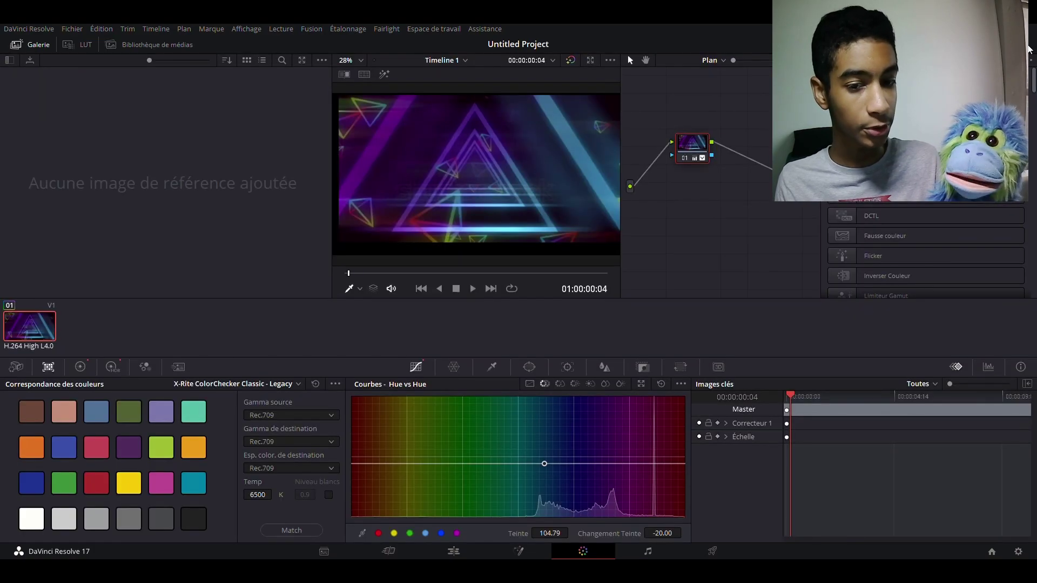
{"action": "left_click", "coordinate": [1029, 60]}
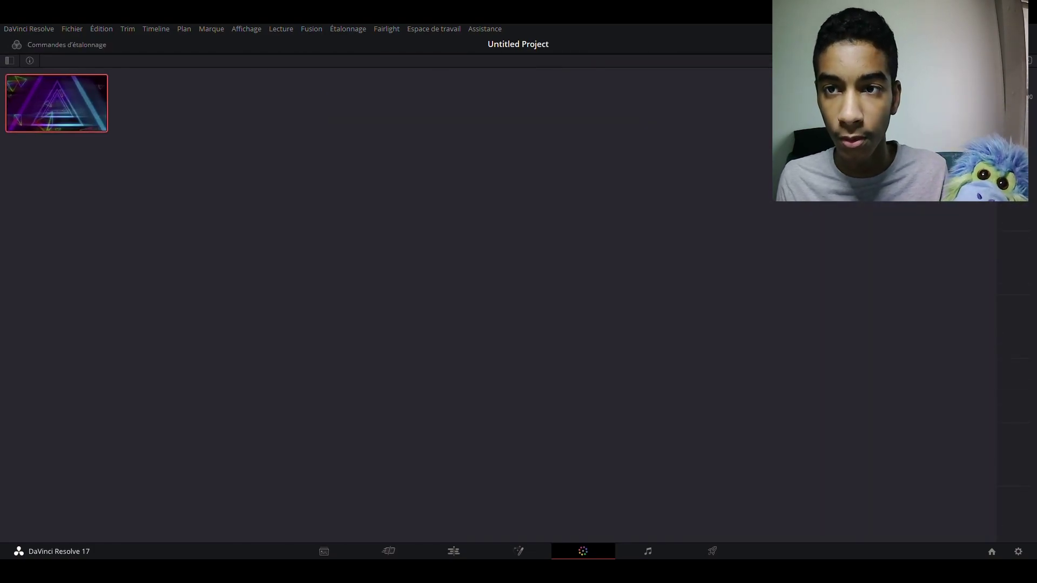
{"action": "mouse_move", "coordinate": [999, 60]}
{"action": "left_mouse_down"}
{"action": "mouse_move", "coordinate": [962, 60]}
{"action": "mouse_move", "coordinate": [1008, 60]}
{"action": "mouse_move", "coordinate": [984, 60]}
{"action": "left_mouse_up"}
{"action": "left_click", "coordinate": [1029, 60]}
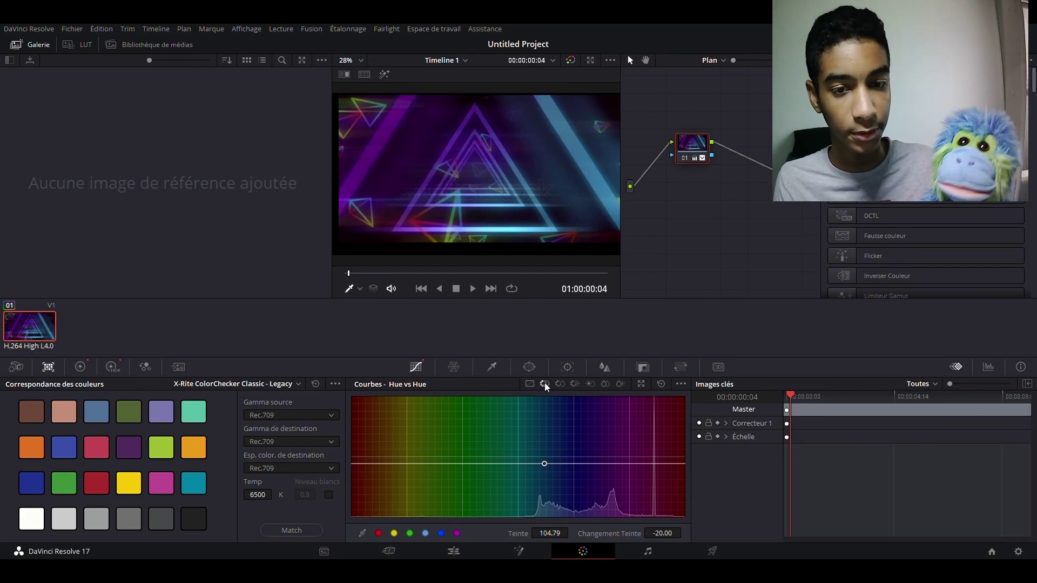
Step: Look through the Hue vs Sat, Hue vs Lum, Lum vs Sat and Sat vs Sat curves
{"action": "left_click", "coordinate": [559, 384]}
{"action": "left_click", "coordinate": [575, 384]}
{"action": "left_click", "coordinate": [590, 384]}
{"action": "left_click", "coordinate": [605, 384]}
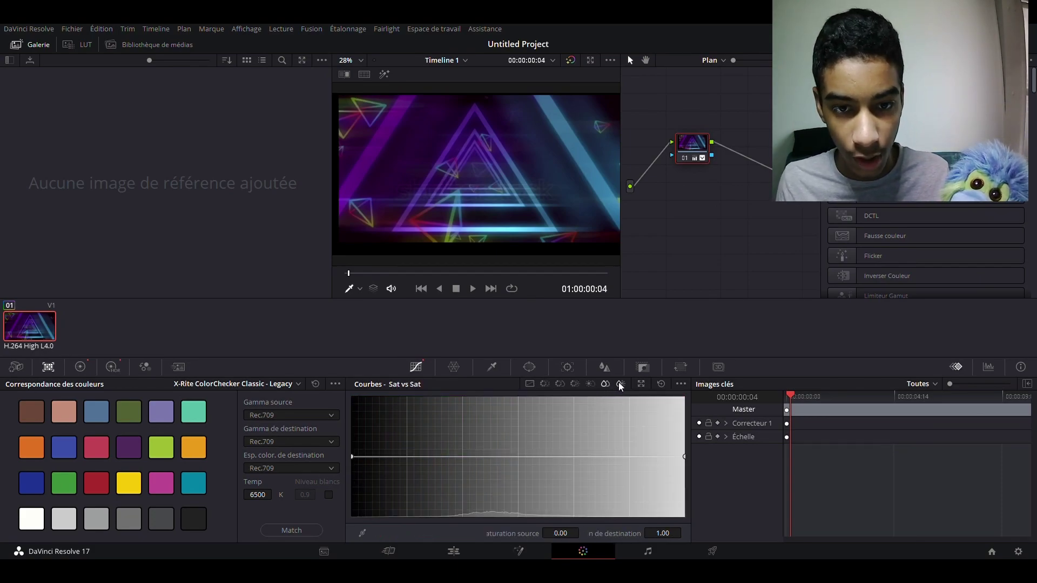
Step: Bend the Sat vs Lum curve down to Lum 0.42 at source saturation 0.36, and view the Qualifier
{"action": "left_click", "coordinate": [620, 384]}
{"action": "left_click", "coordinate": [492, 367]}
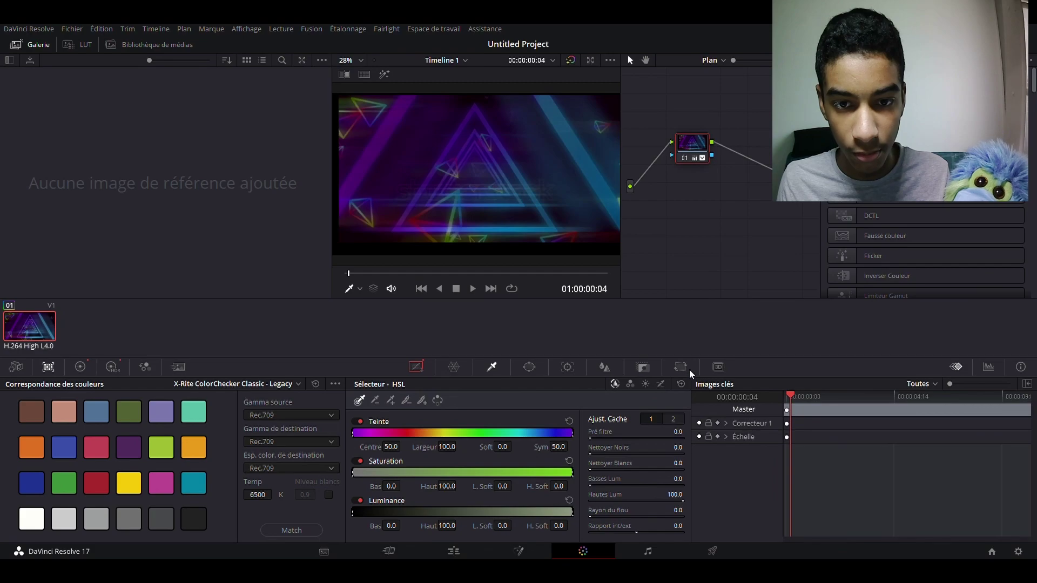
{"action": "key", "text": "alt+shift+c"}
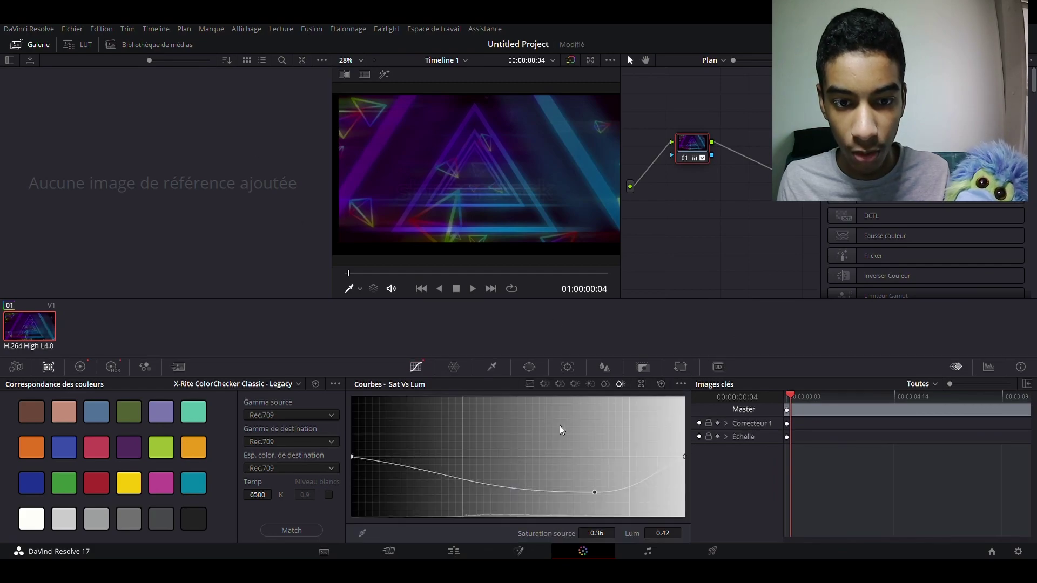
Step: View the custom curves and the Parade scopes, and return to the keyframe editor
{"action": "left_click", "coordinate": [530, 384]}
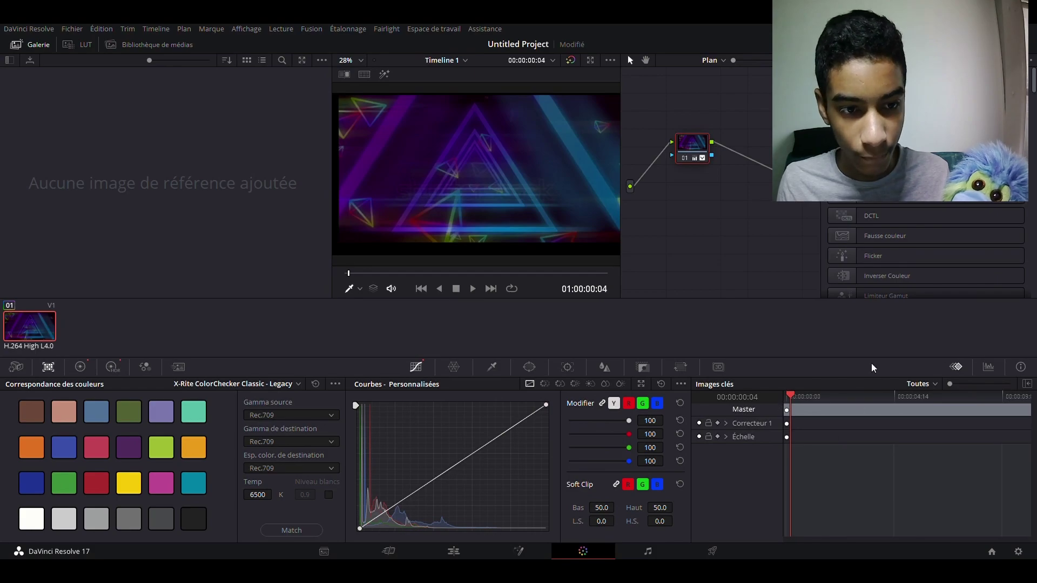
{"action": "left_click", "coordinate": [989, 368]}
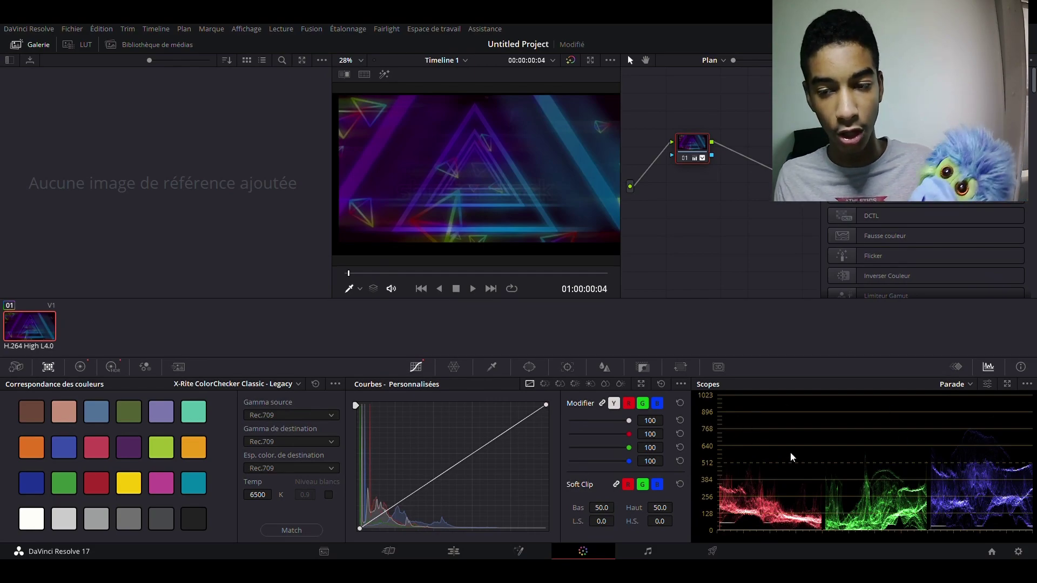
{"action": "left_click", "coordinate": [956, 367]}
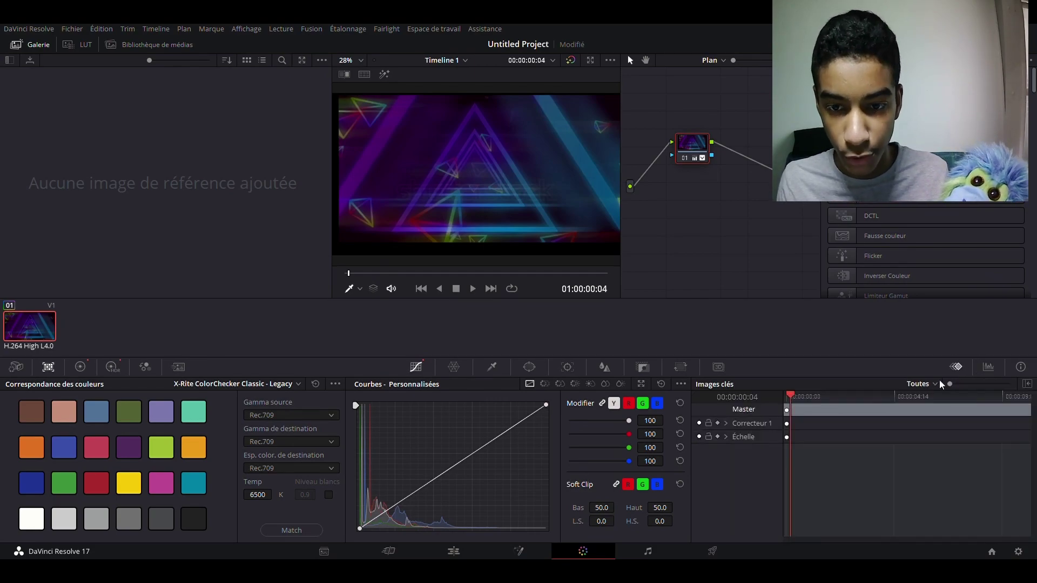
Step: Switch to the Fairlight page, show the audio meters and hide the mixer
{"action": "left_click", "coordinate": [657, 549]}
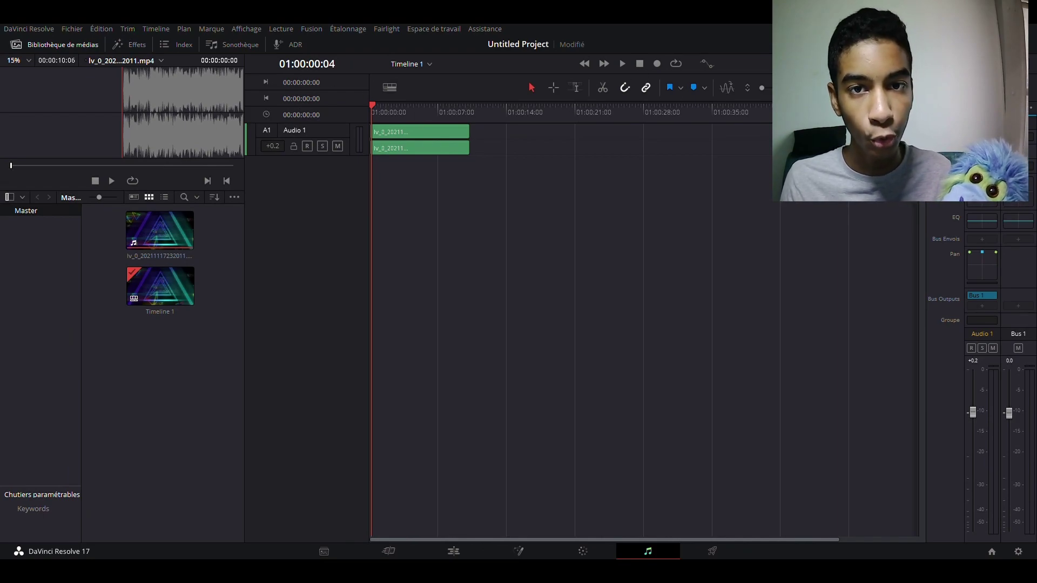
{"action": "left_click", "coordinate": [884, 45]}
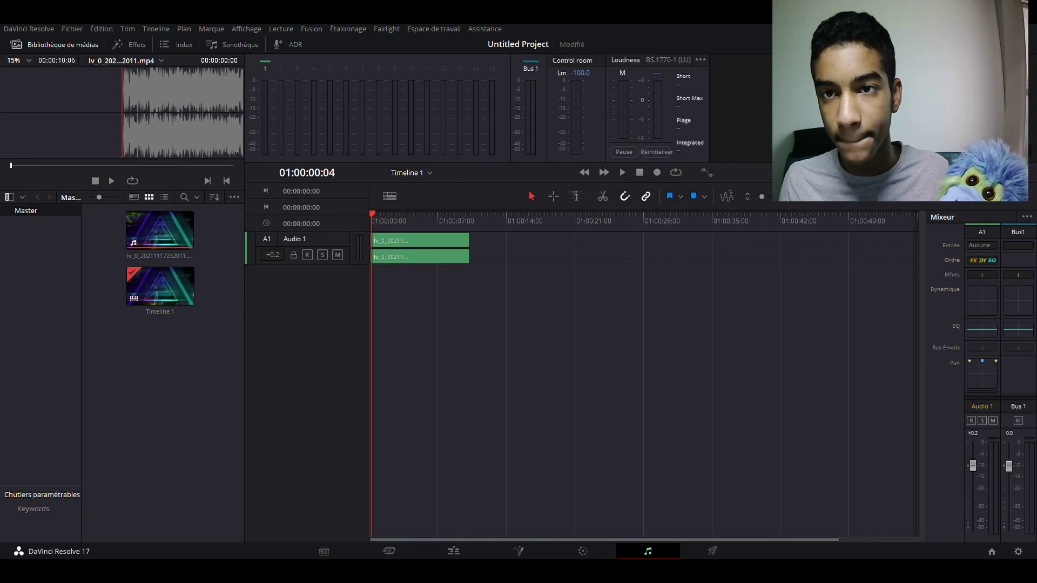
{"action": "left_click", "coordinate": [832, 45]}
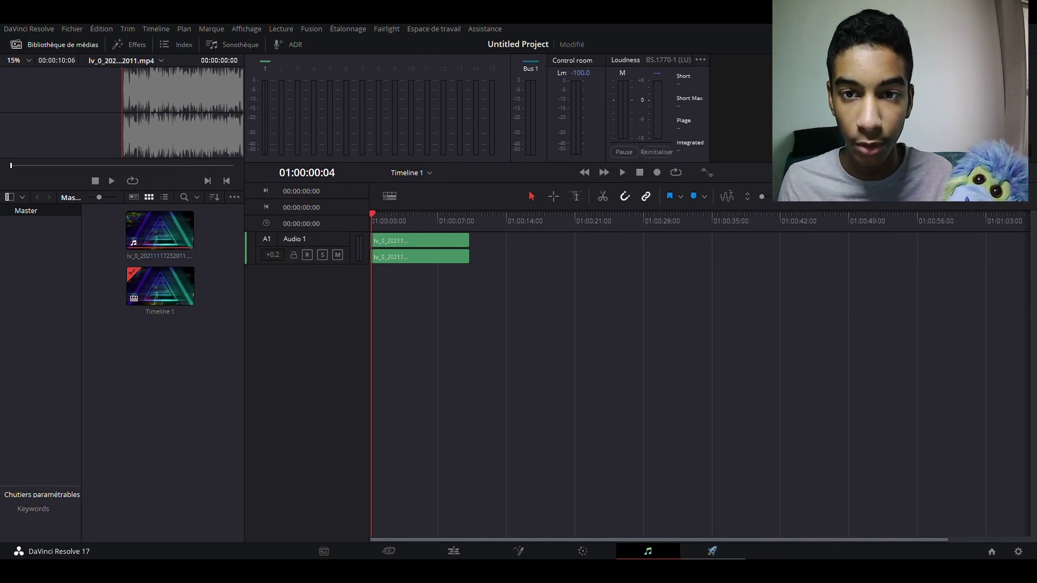
Step: View the export settings on the Deliver page, and return to the Cut page
{"action": "left_click", "coordinate": [713, 552]}
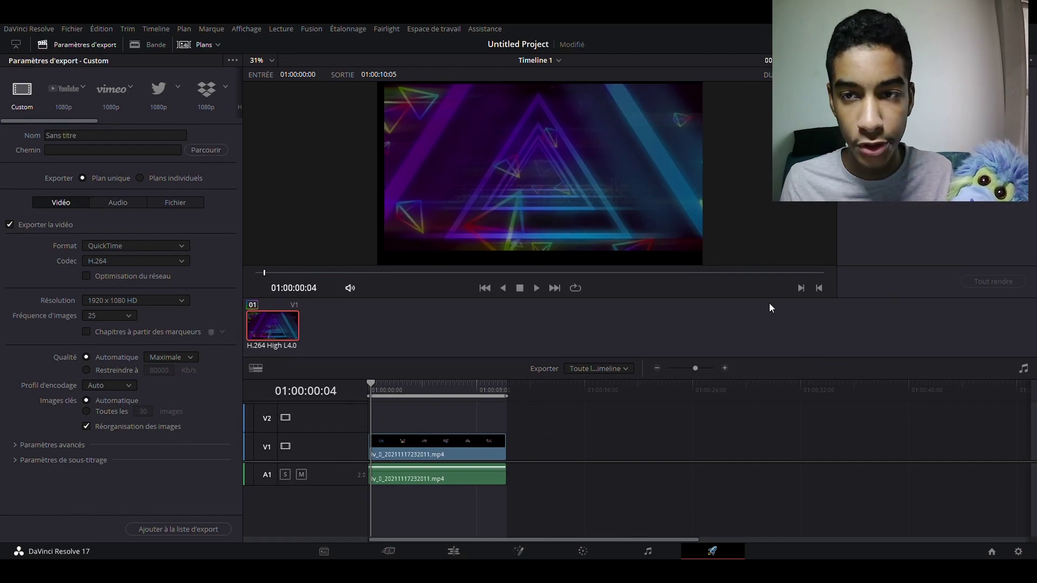
{"action": "left_click", "coordinate": [406, 553]}
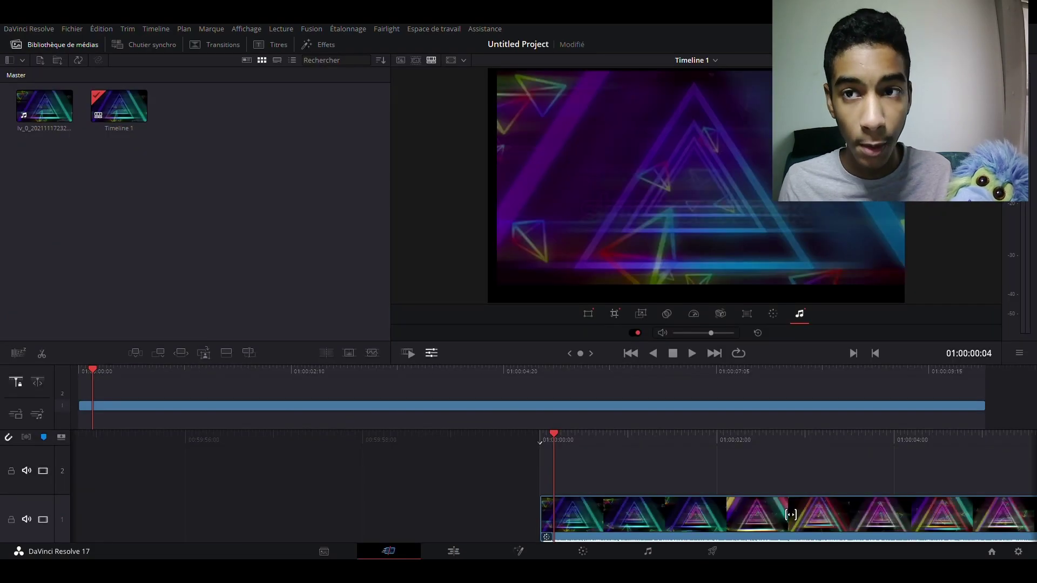